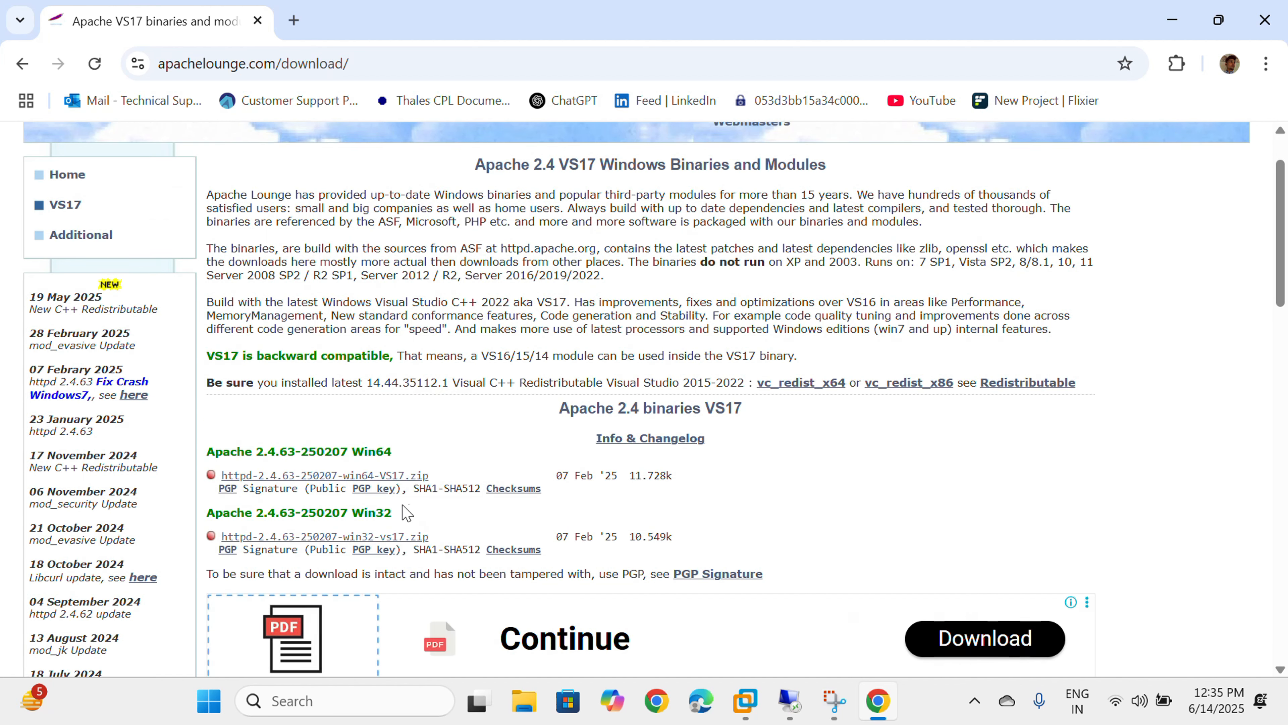
Download httpd-2.4.63-250207-win64-VS17.zip, show it in its folder and copy it to the remote server's desktop
left_click(407, 479)
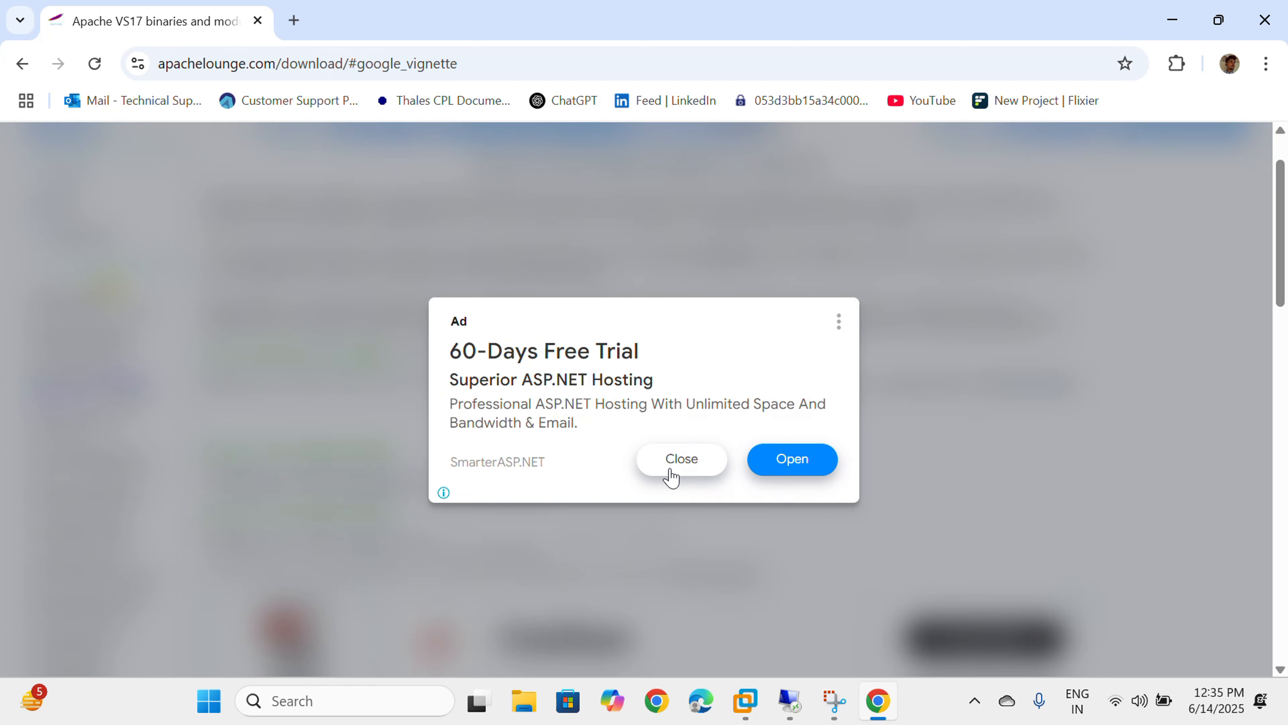
left_click(681, 460)
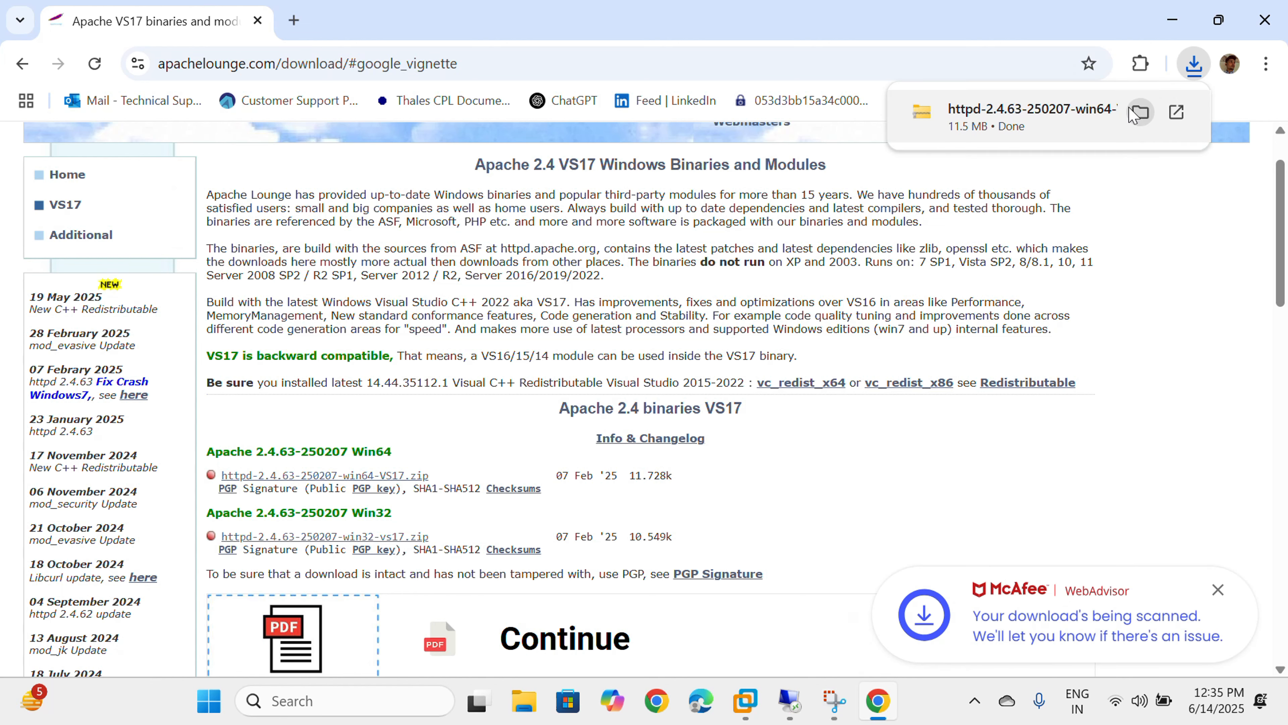
left_click(1141, 114)
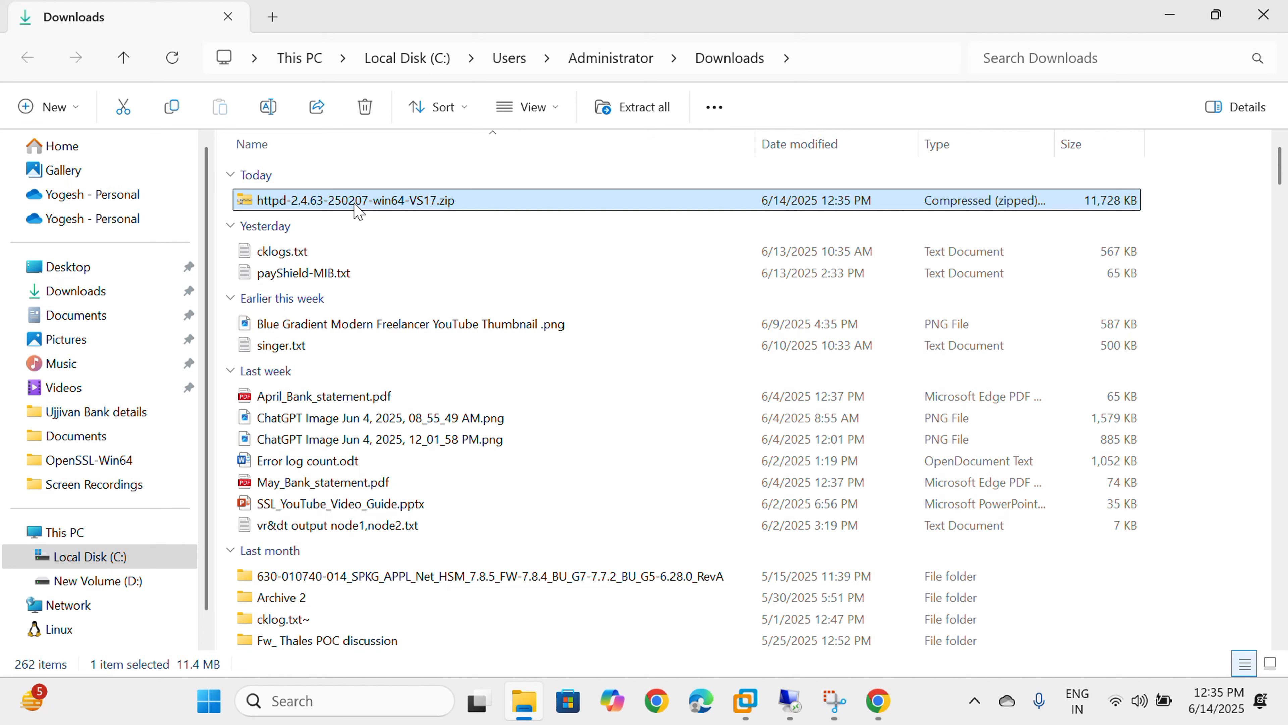
left_click(782, 703)
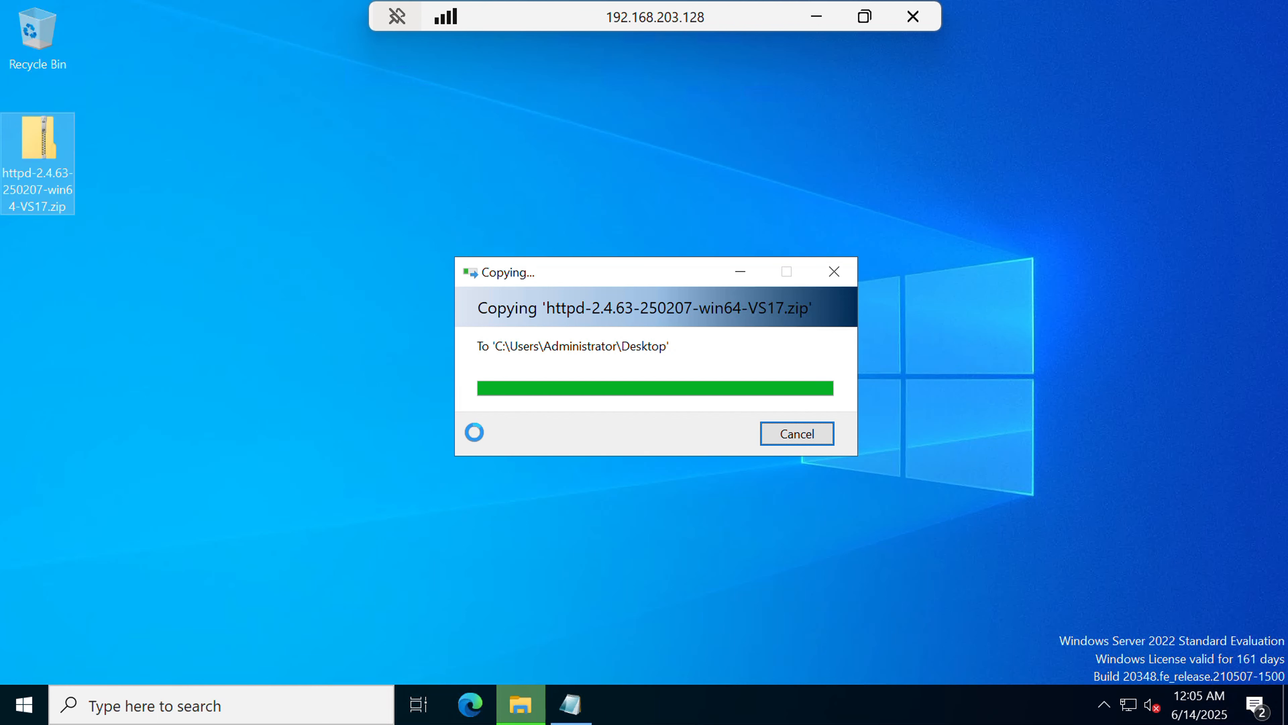
Extract the httpd zip archive on the server's desktop to the root of C:\
right_click(44, 173)
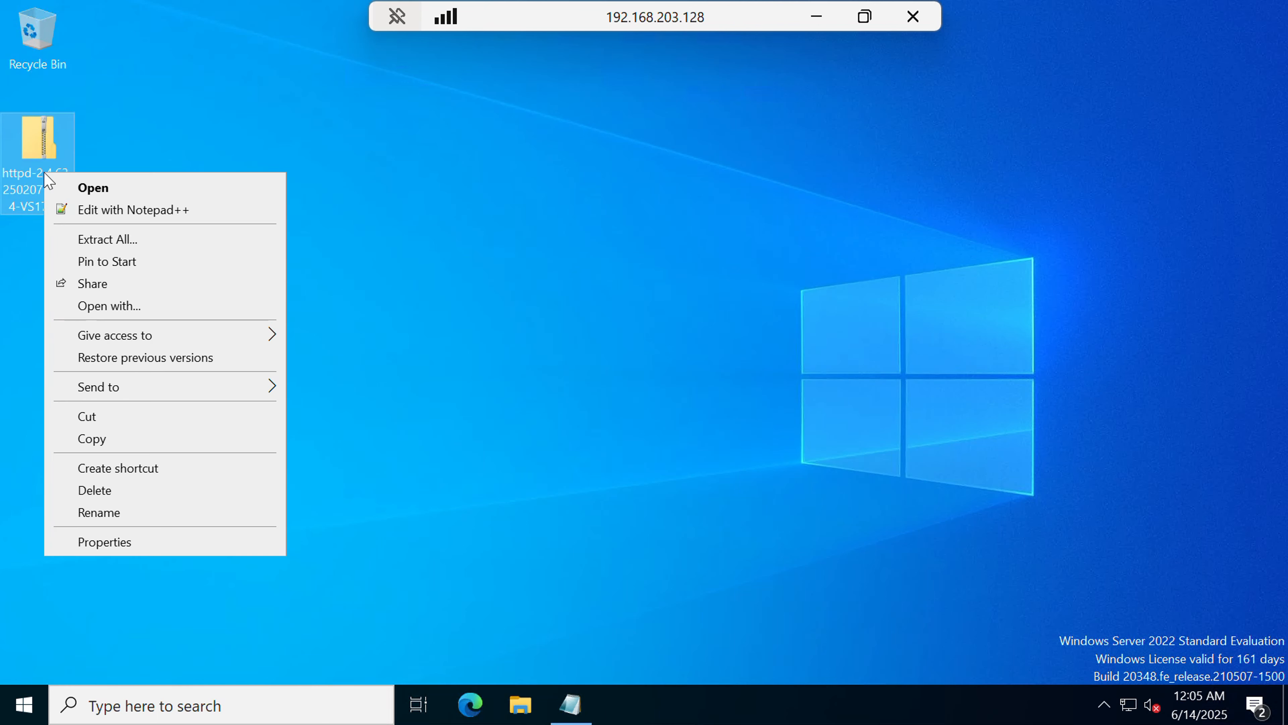
left_click(145, 237)
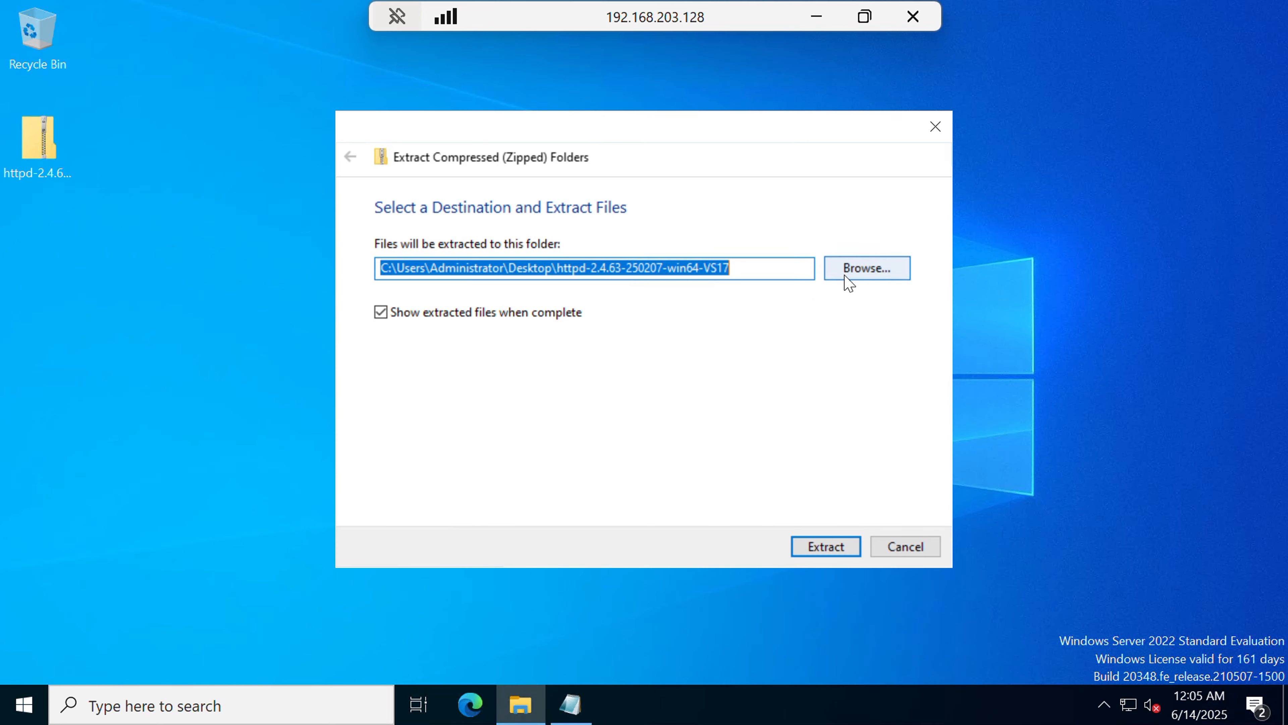
left_click(844, 270)
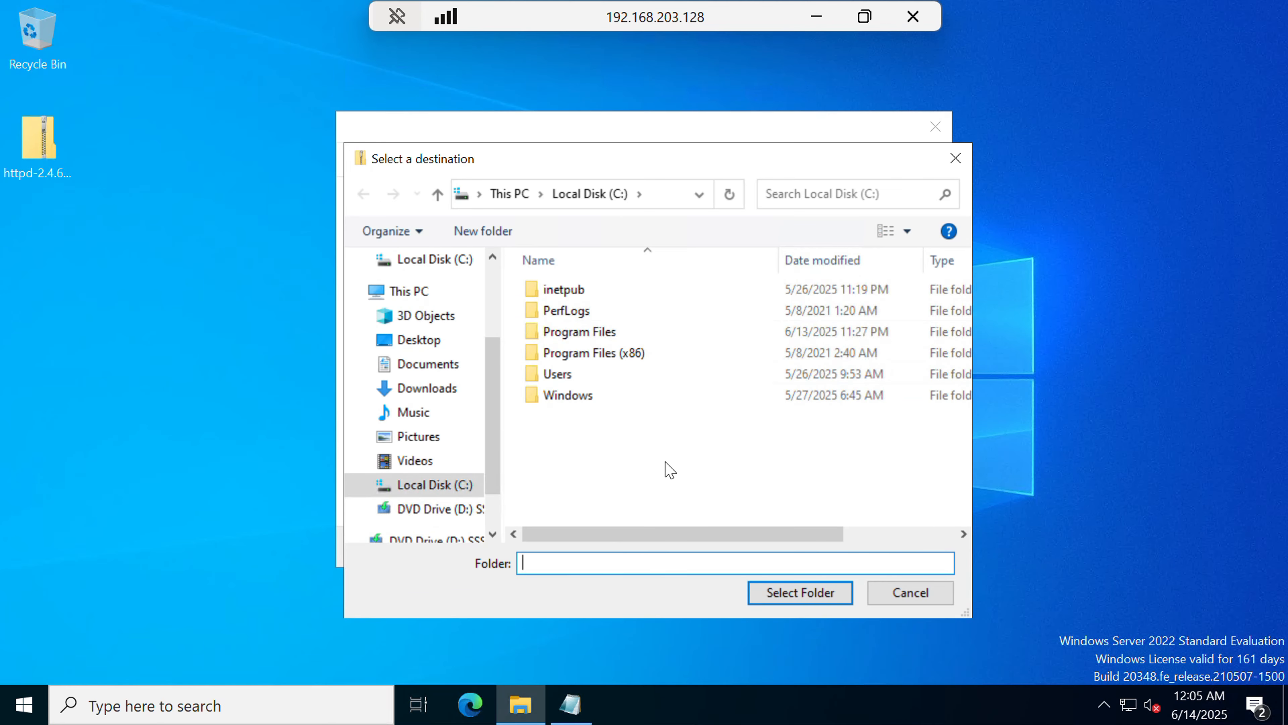
left_click(590, 193)
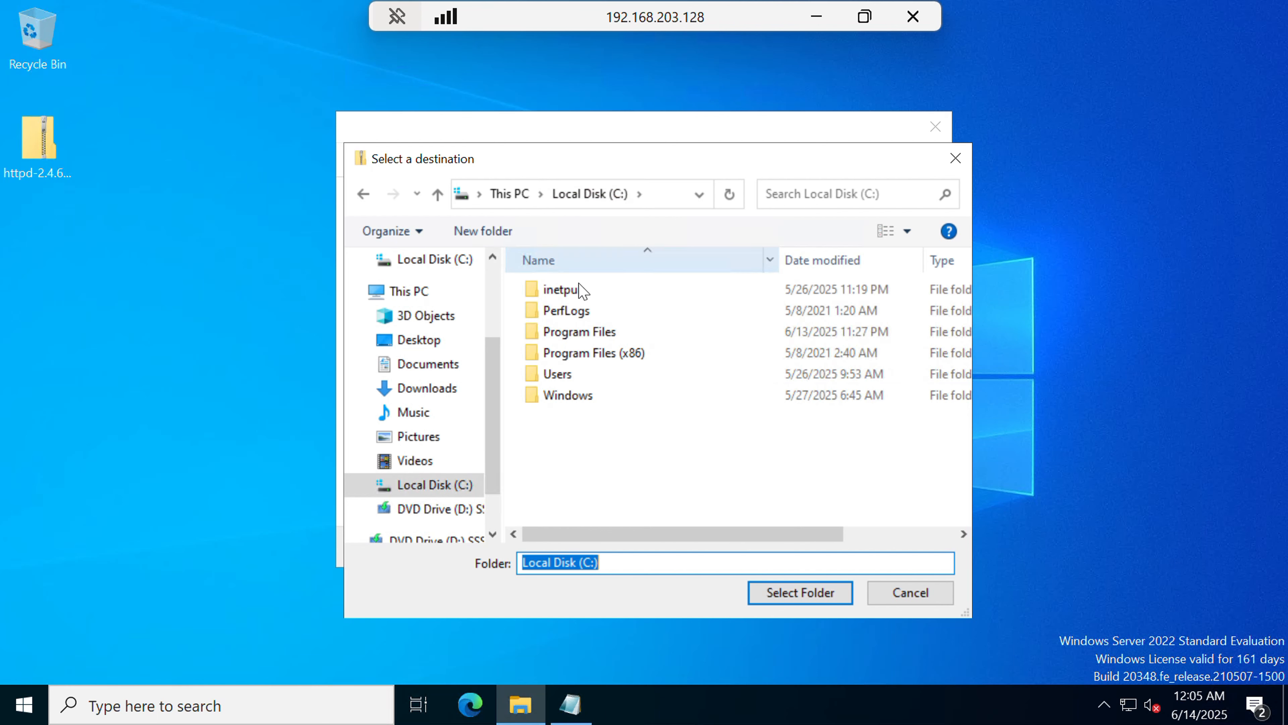
left_click(815, 598)
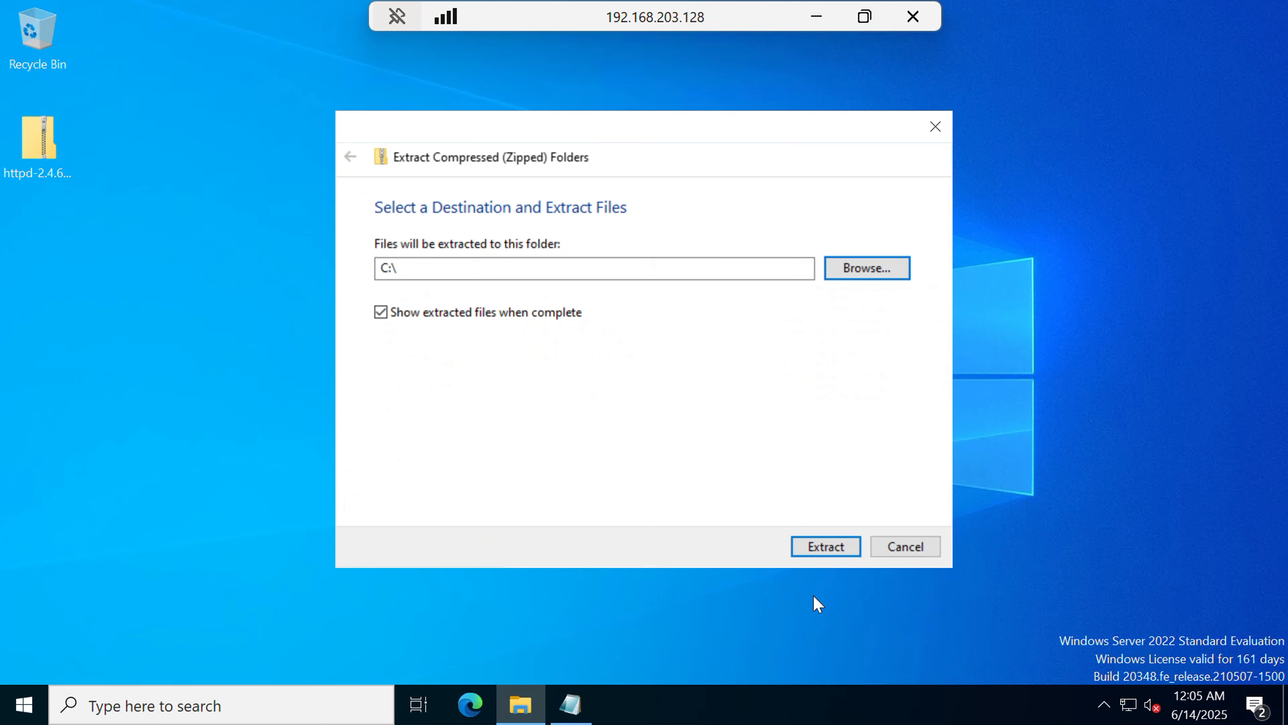
left_click(824, 549)
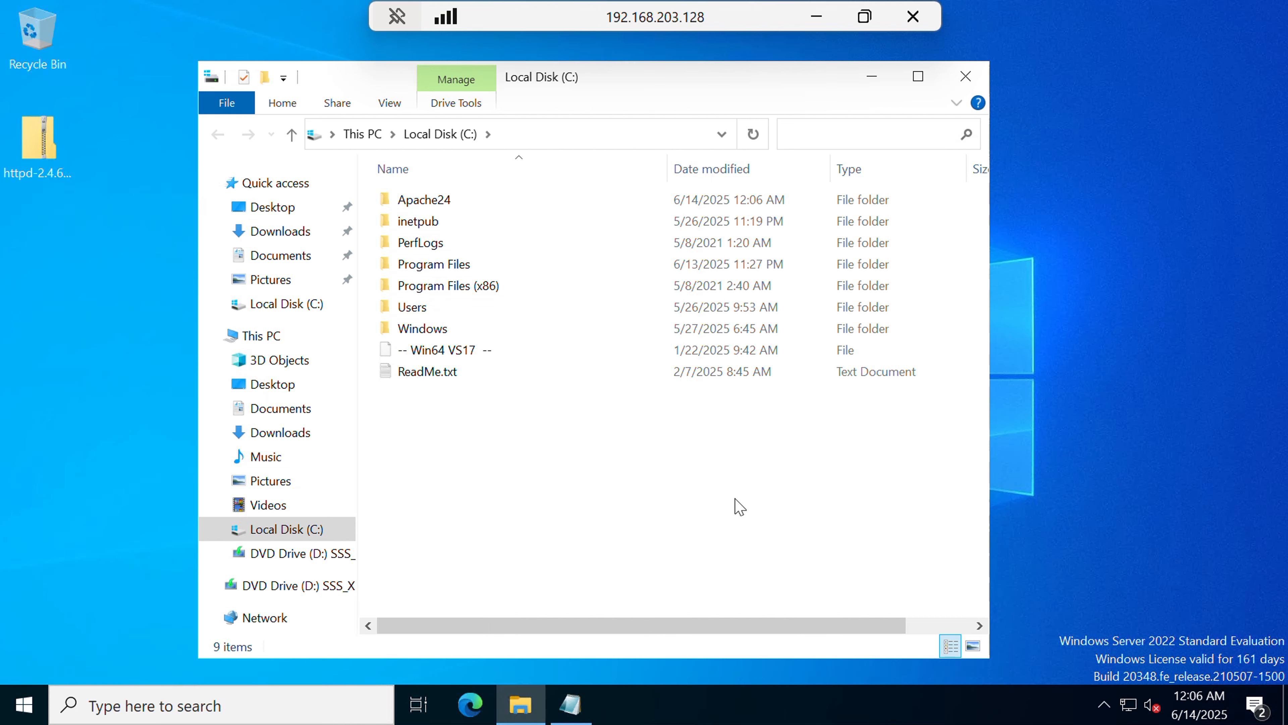
Look into the bin folder inside the extracted Apache24 folder, then minimize the File Explorer window
double_click(475, 205)
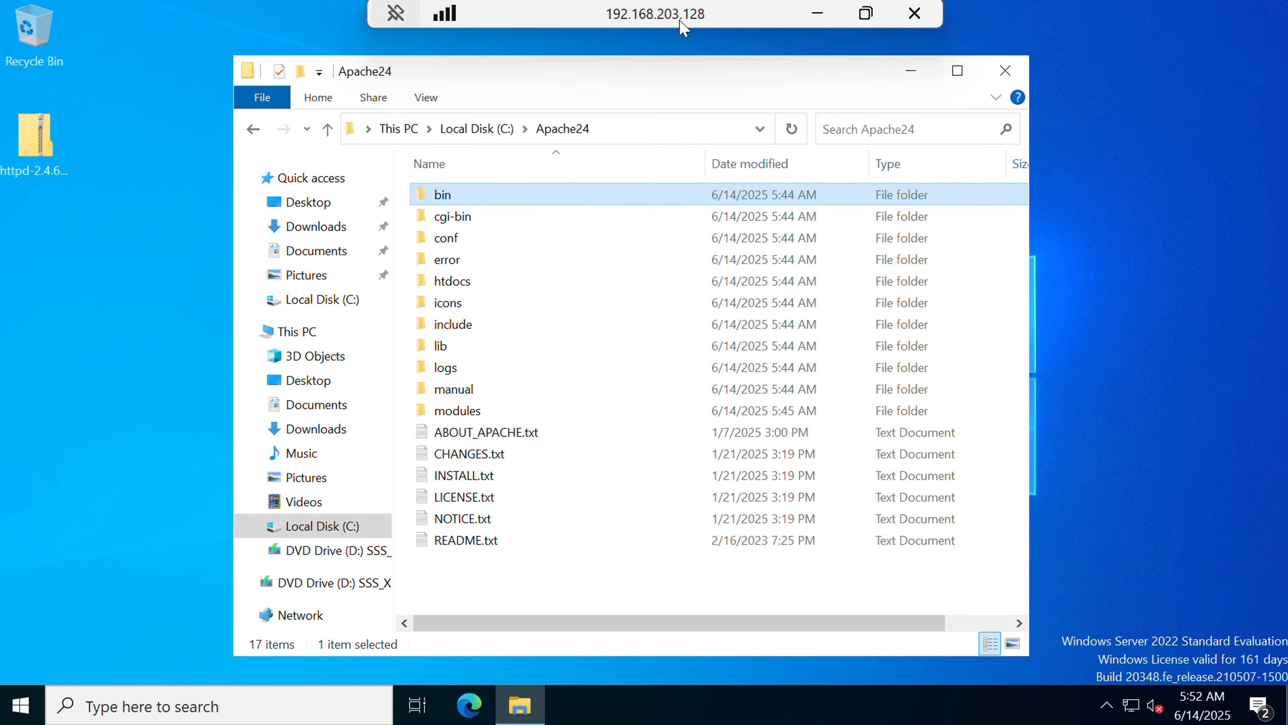
double_click(529, 194)
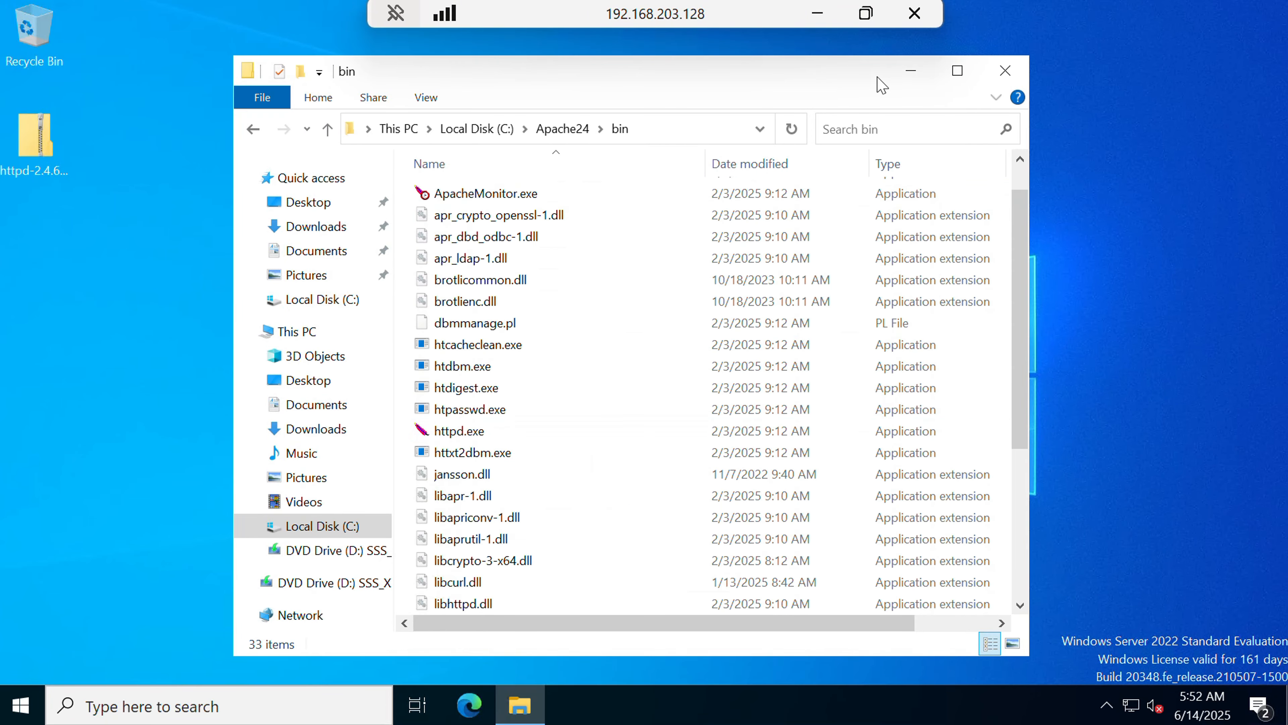
left_click(911, 71)
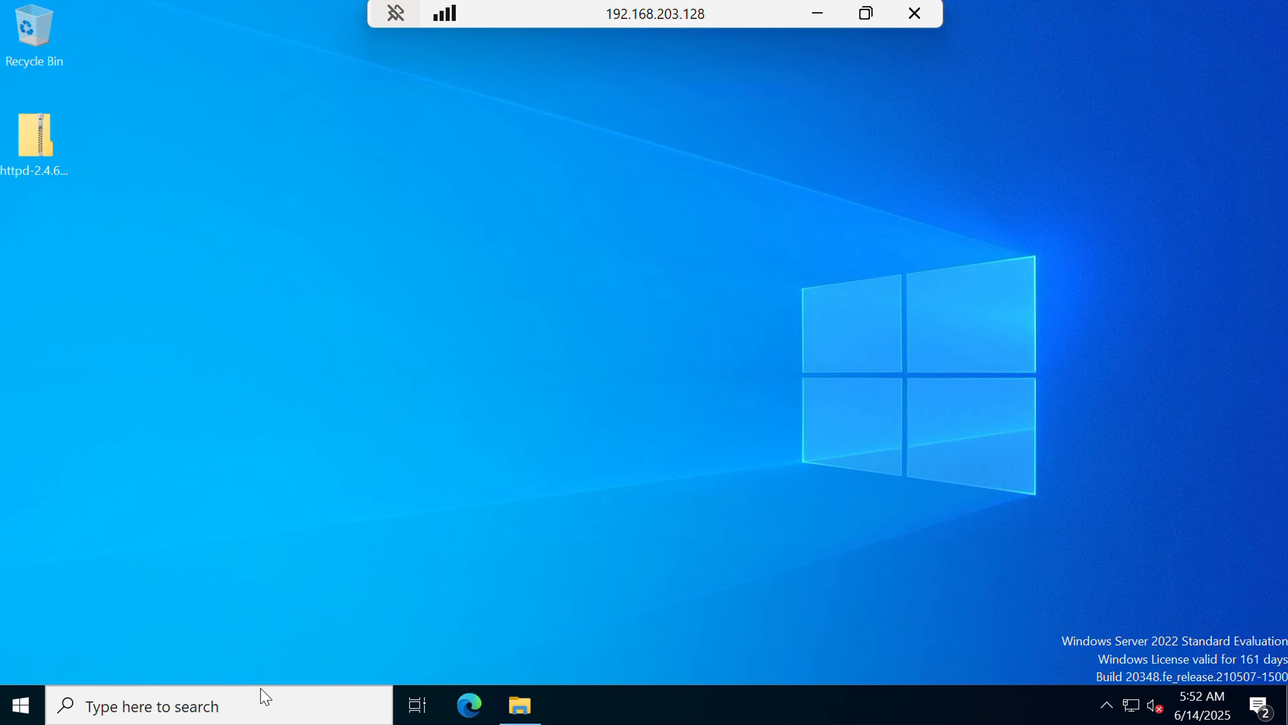
Find Command Prompt with the search term cmd and run it as administrator
left_click(264, 702)
type("cmd")
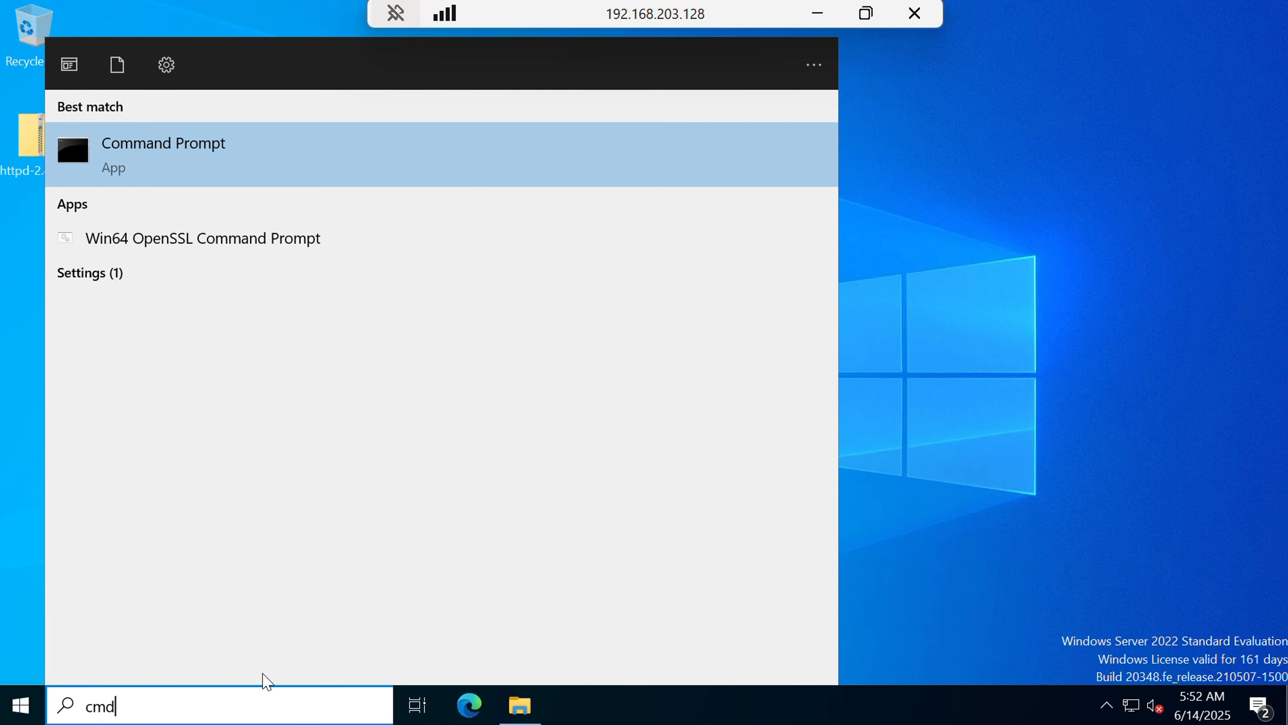
right_click(199, 155)
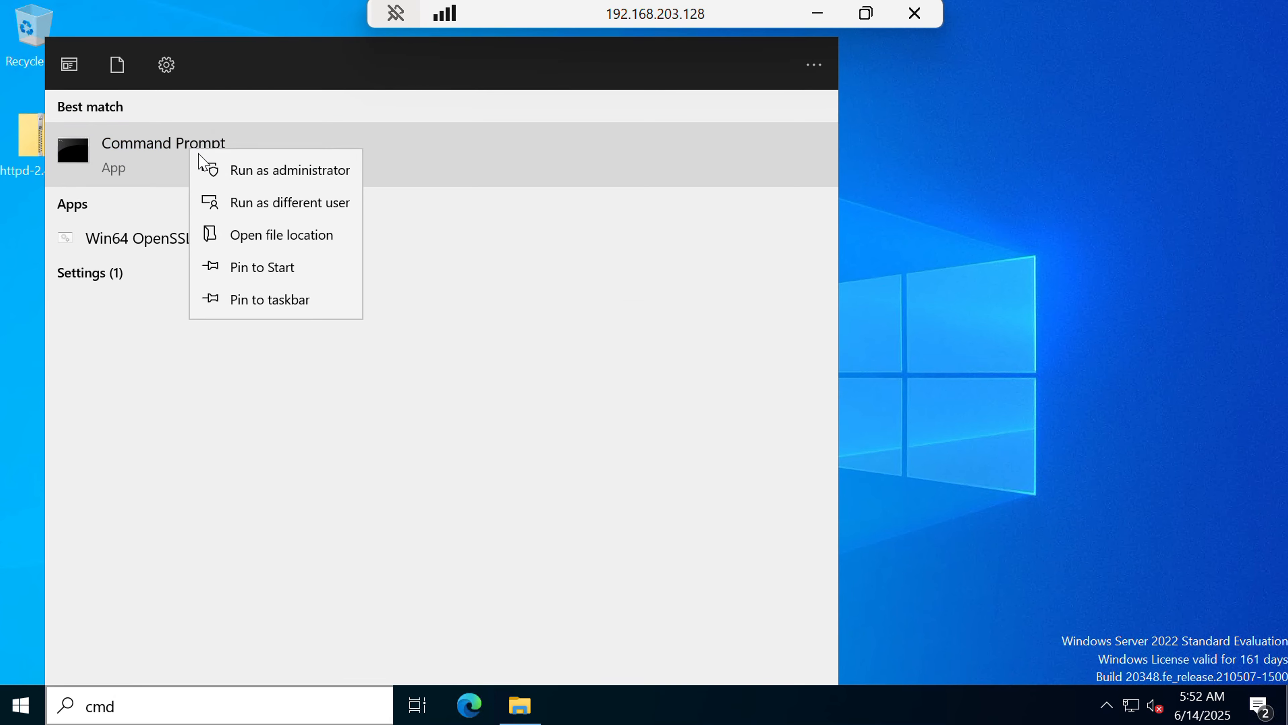
left_click(244, 171)
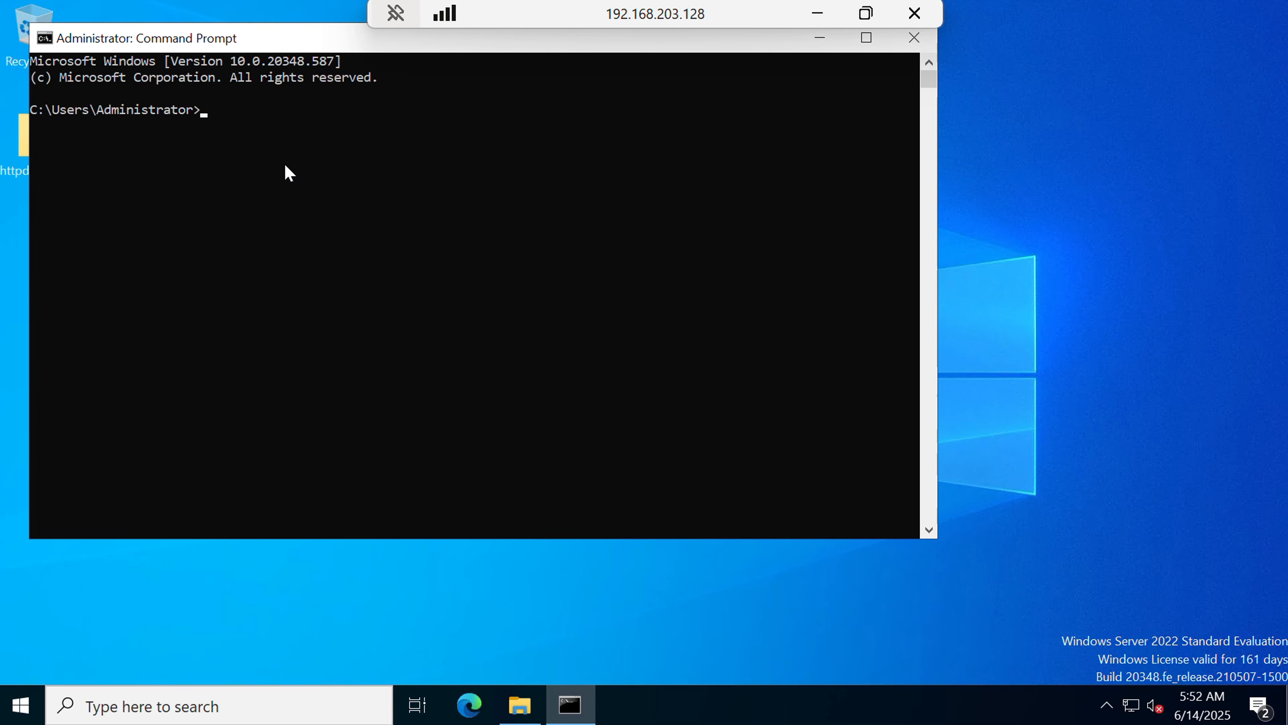
Change the Command Prompt's working directory to c:\Apache24\bin
type("cd c:\\A")
key("Tab")
type("\\bin")
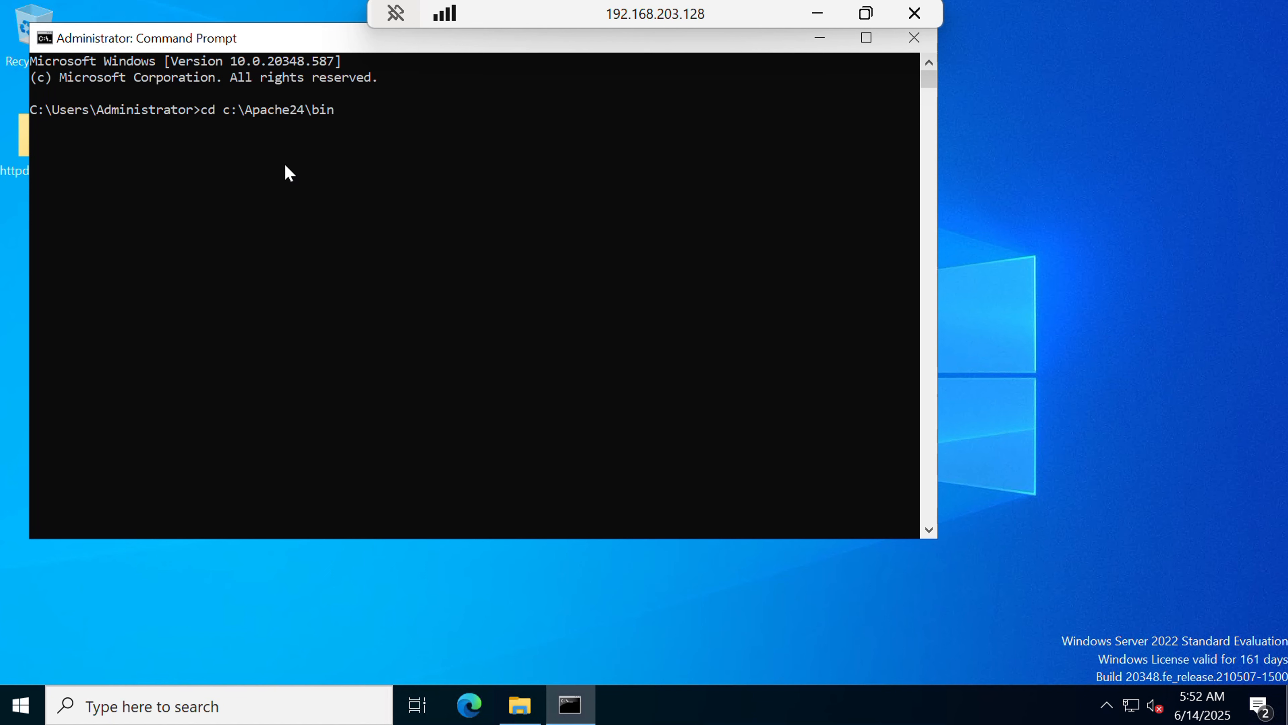
key("Return")
Install Apache as a Windows service with httpd.exe -k install, highlight the installation result line and minimize the Command Prompt
type("htt")
key("Tab")
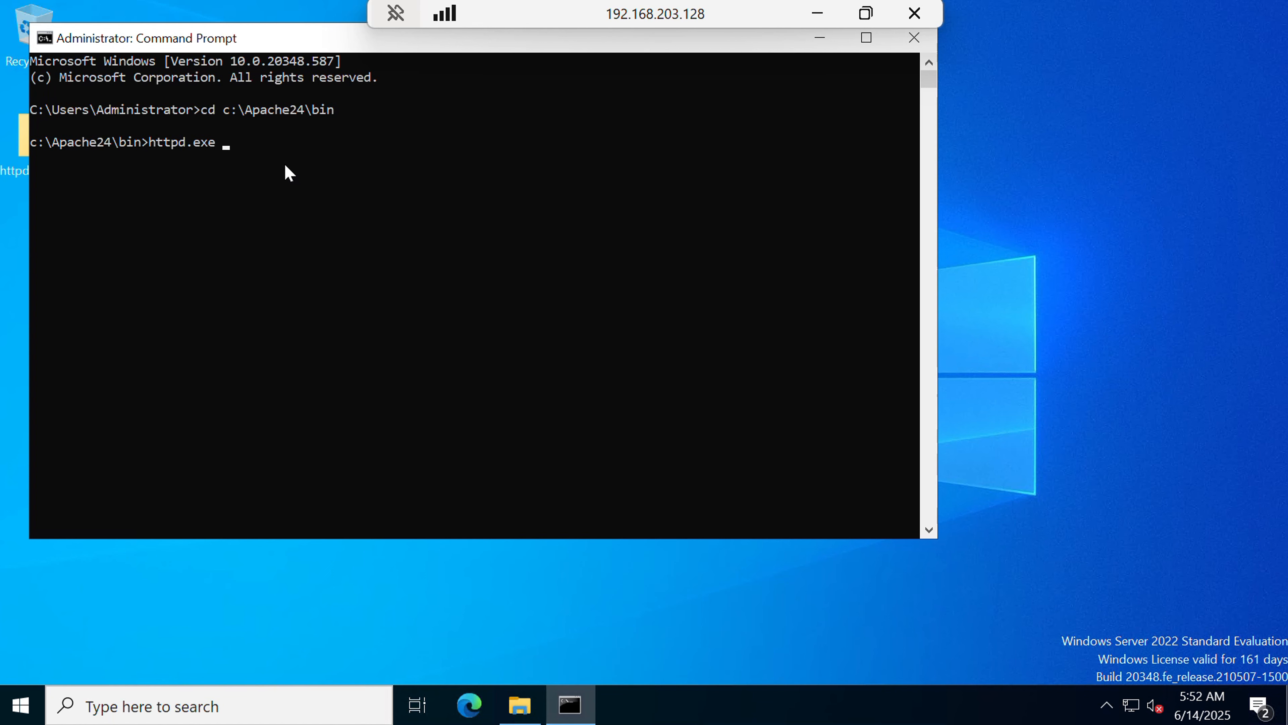
type("-k install")
key("Return")
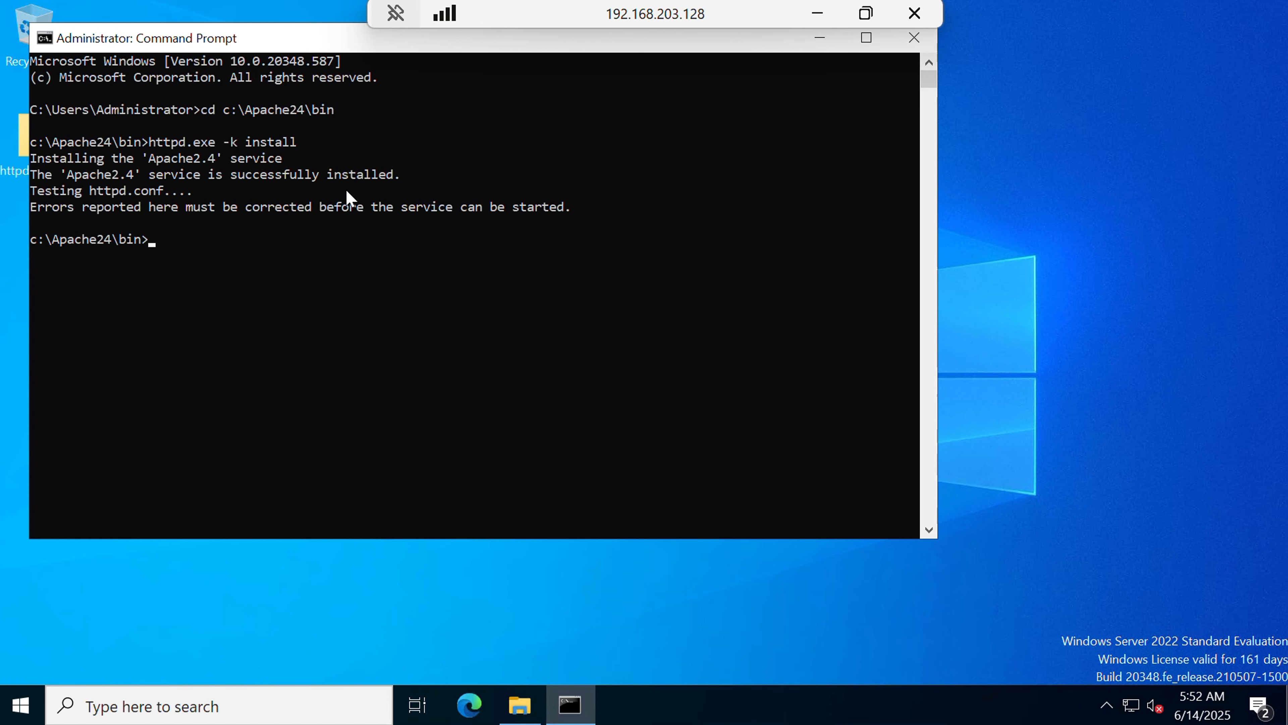
left_click_drag(33, 175, 407, 175)
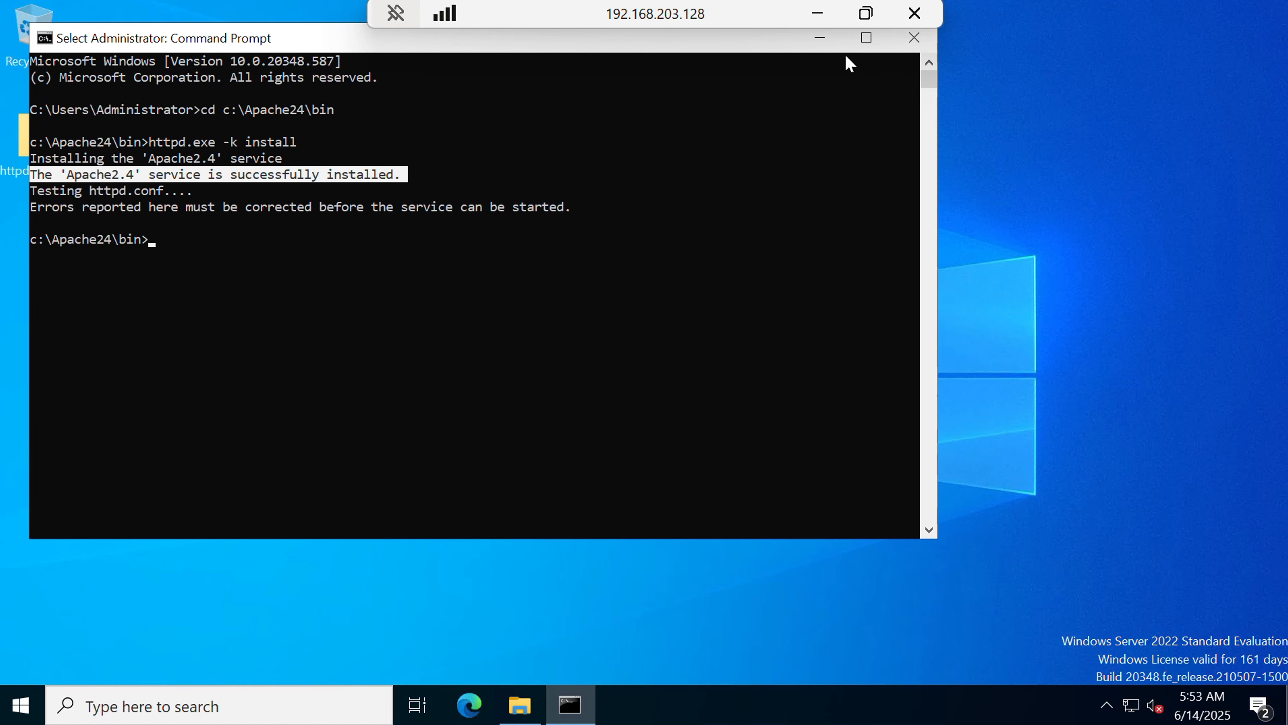
left_click(820, 37)
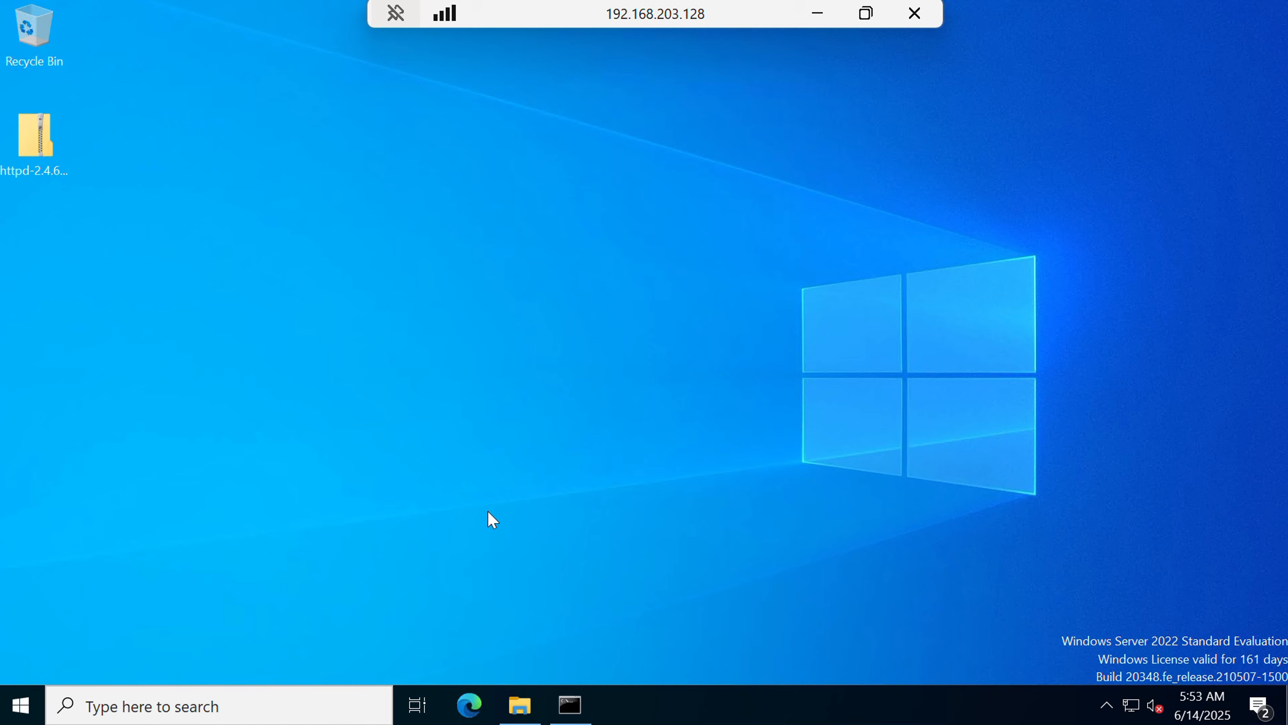
Open the Windows Services console, start the Apache2.4 service and minimize the console
left_click(321, 705)
type("servi")
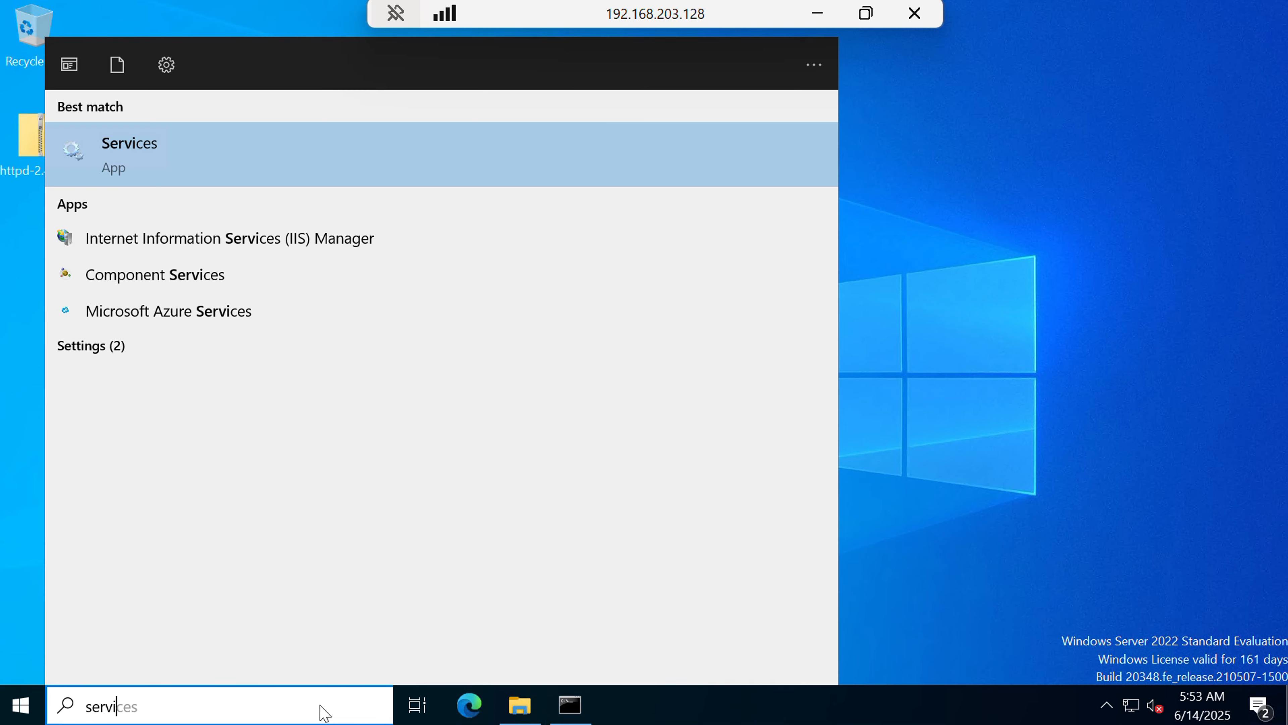
key("Return")
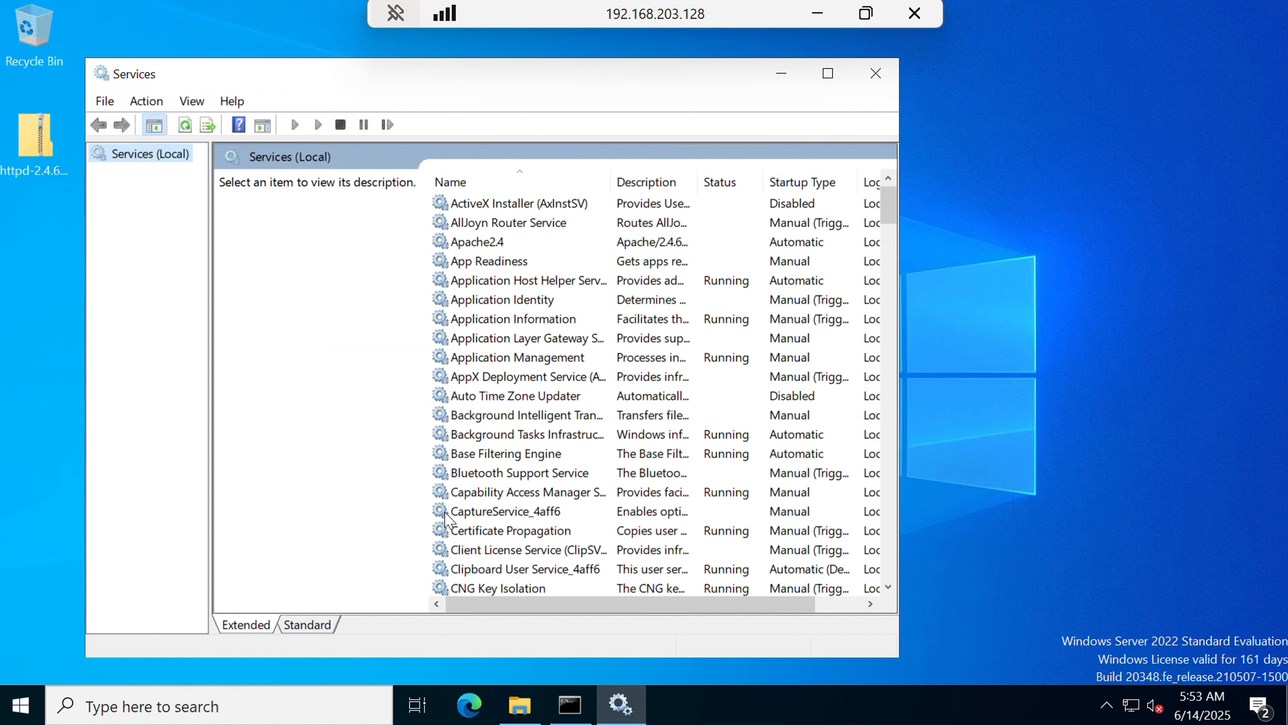
left_click(497, 247)
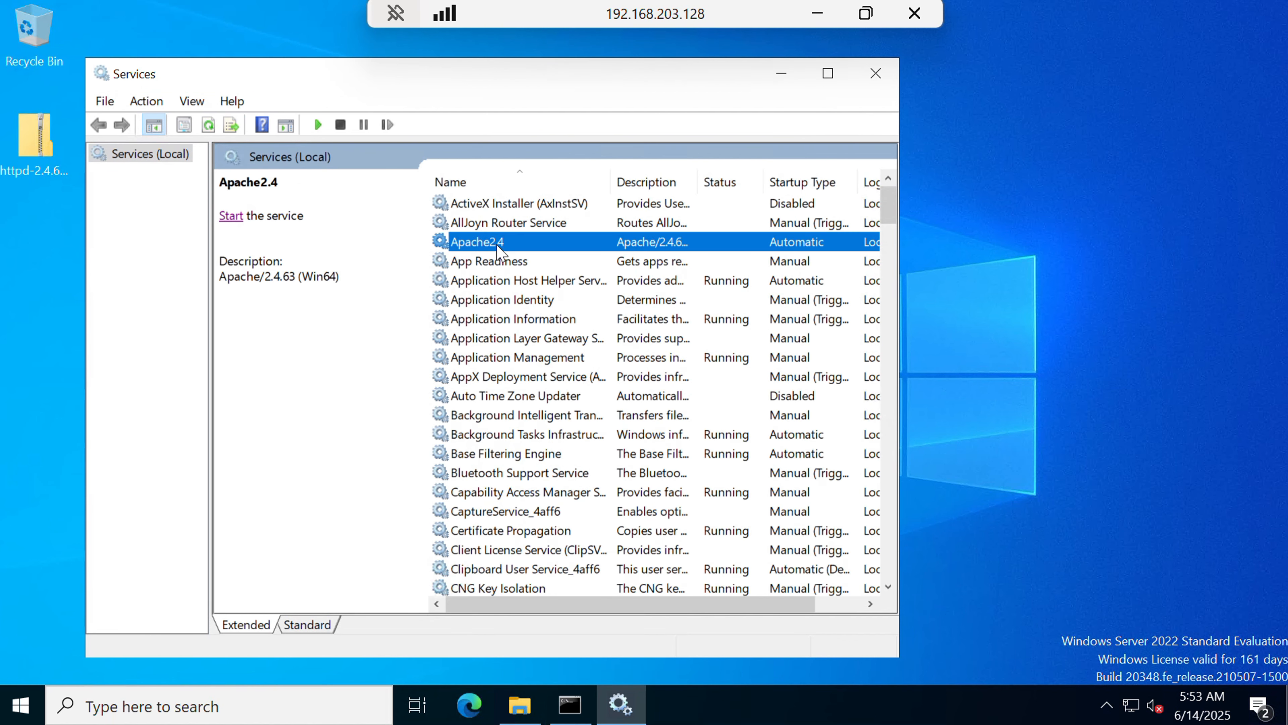
left_click(231, 216)
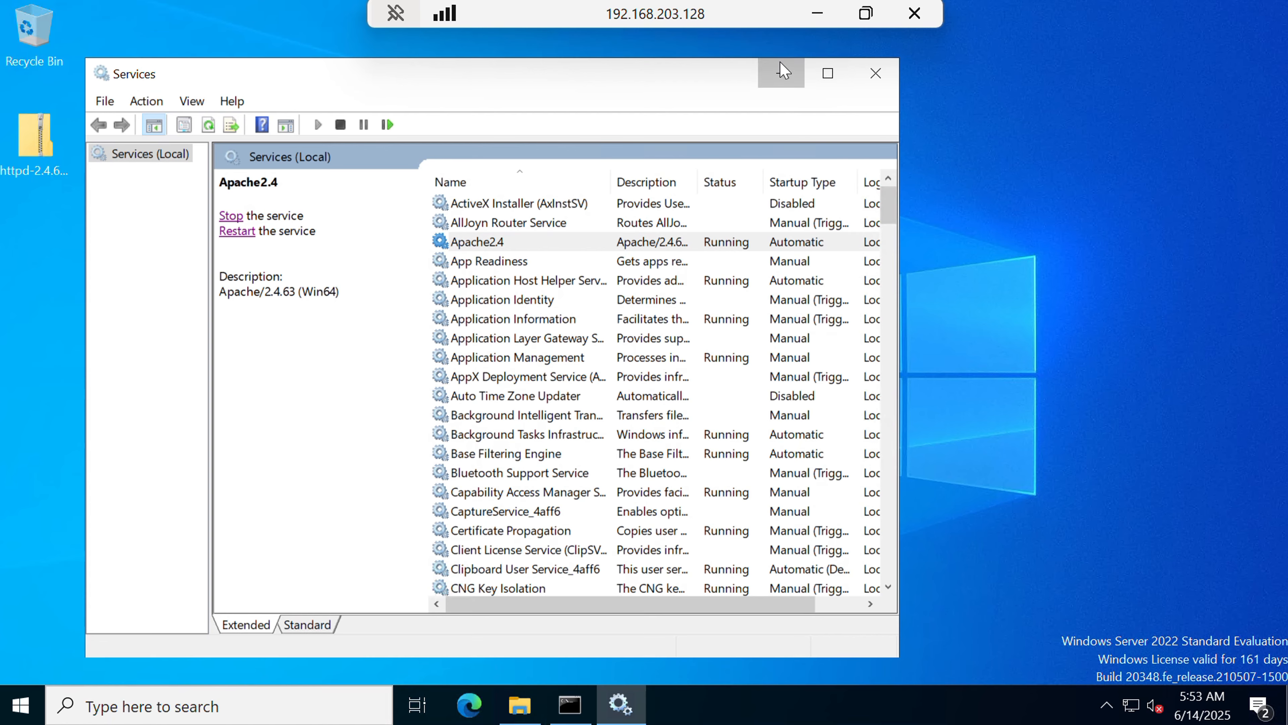
left_click(781, 72)
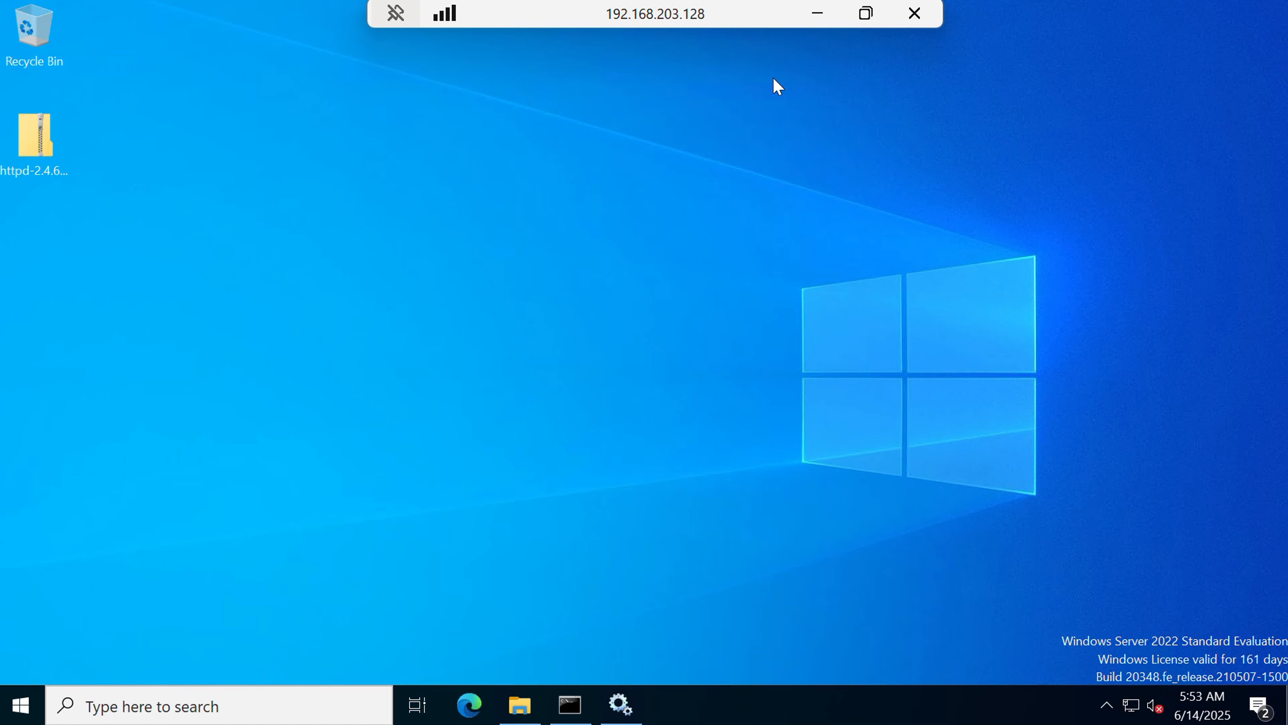
Open localhost:80 in Microsoft Edge to test the Apache server, highlight the page text and close the browser
left_click(470, 711)
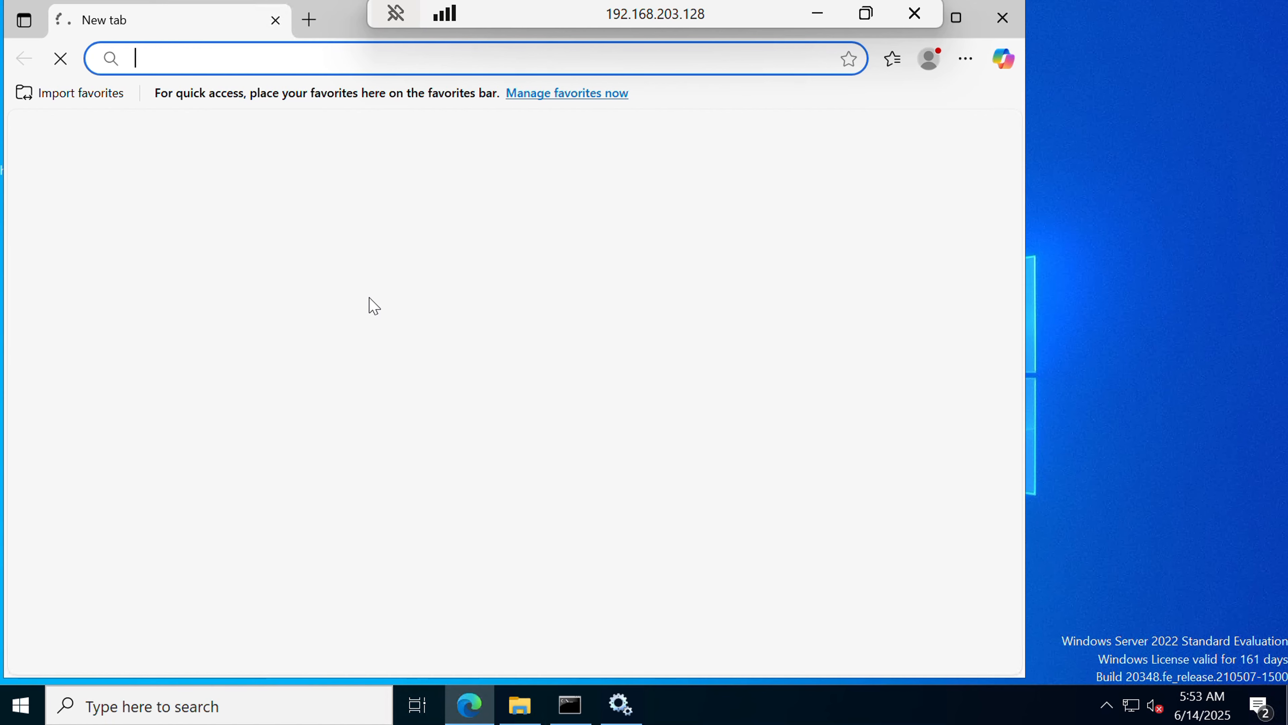
type("localh")
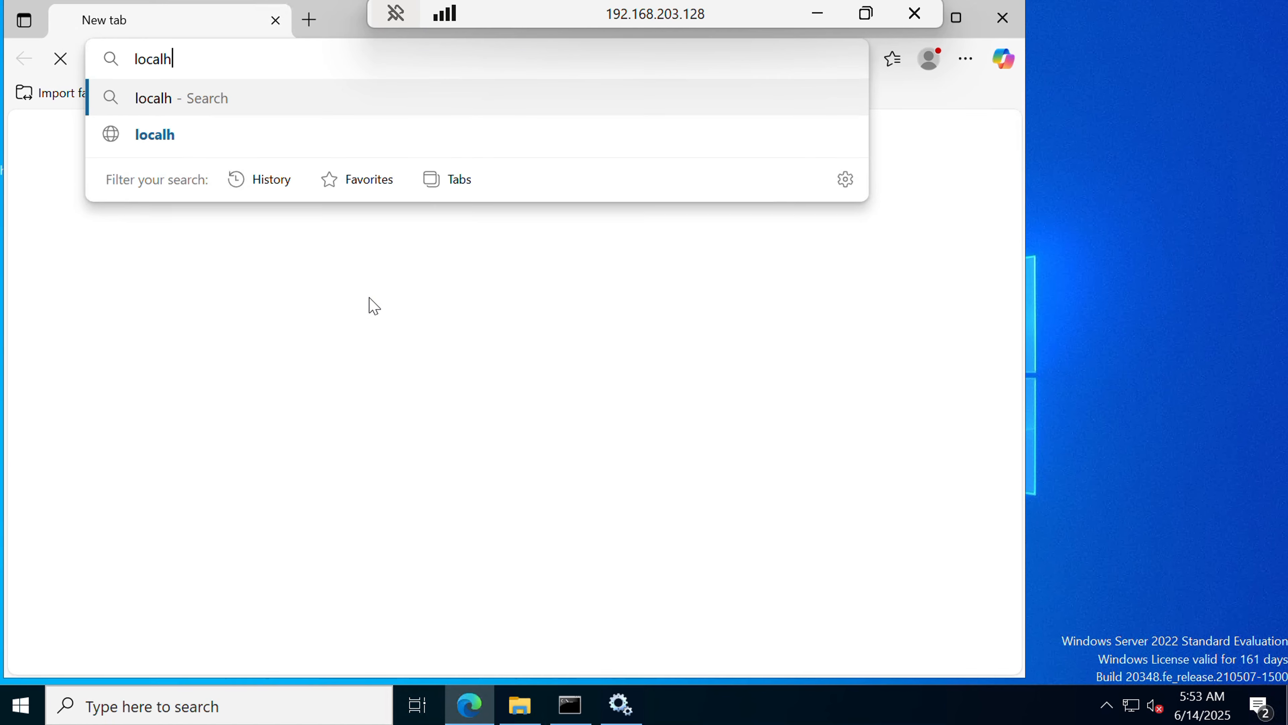
type("ost:")
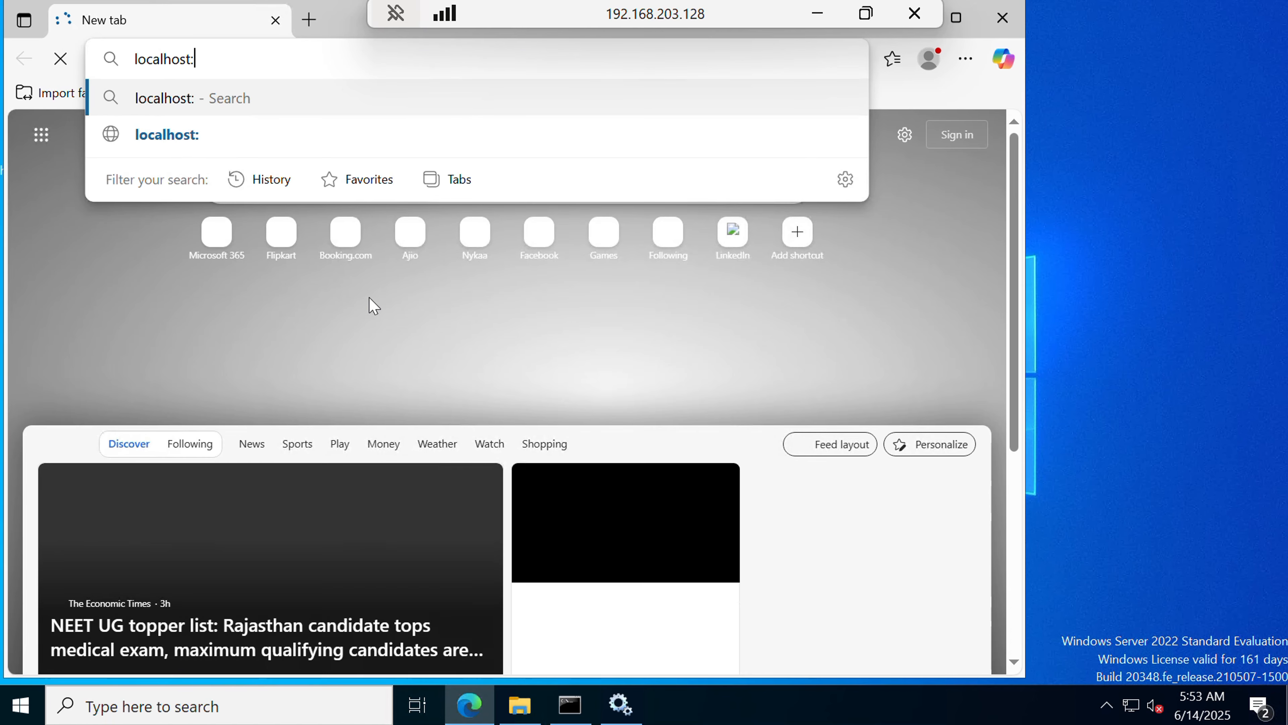
type("80")
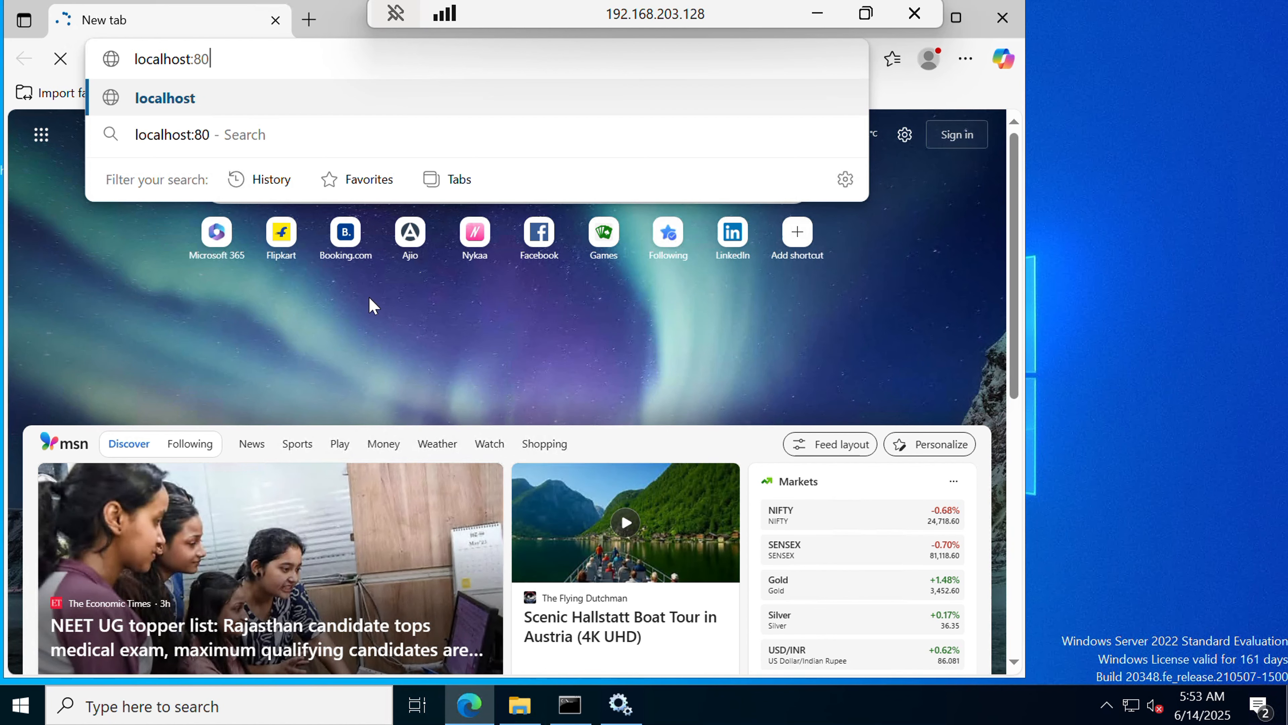
key("Return")
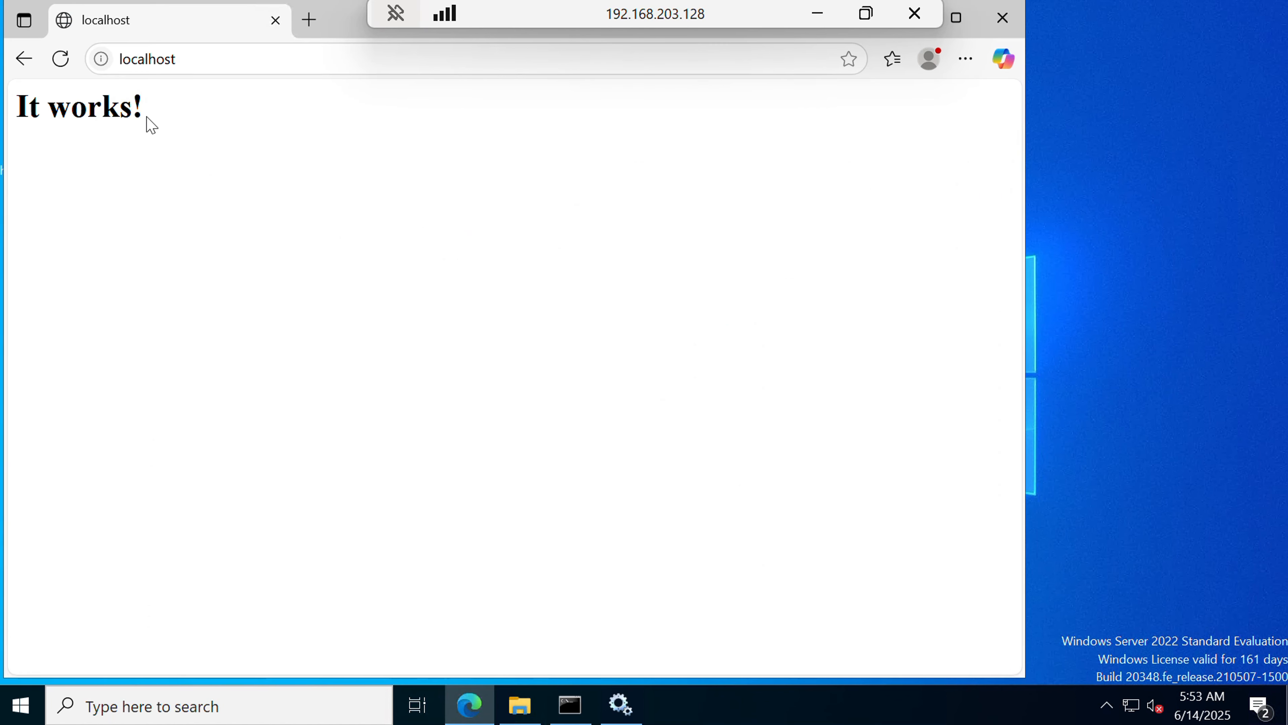
left_click_drag(151, 125, 17, 120)
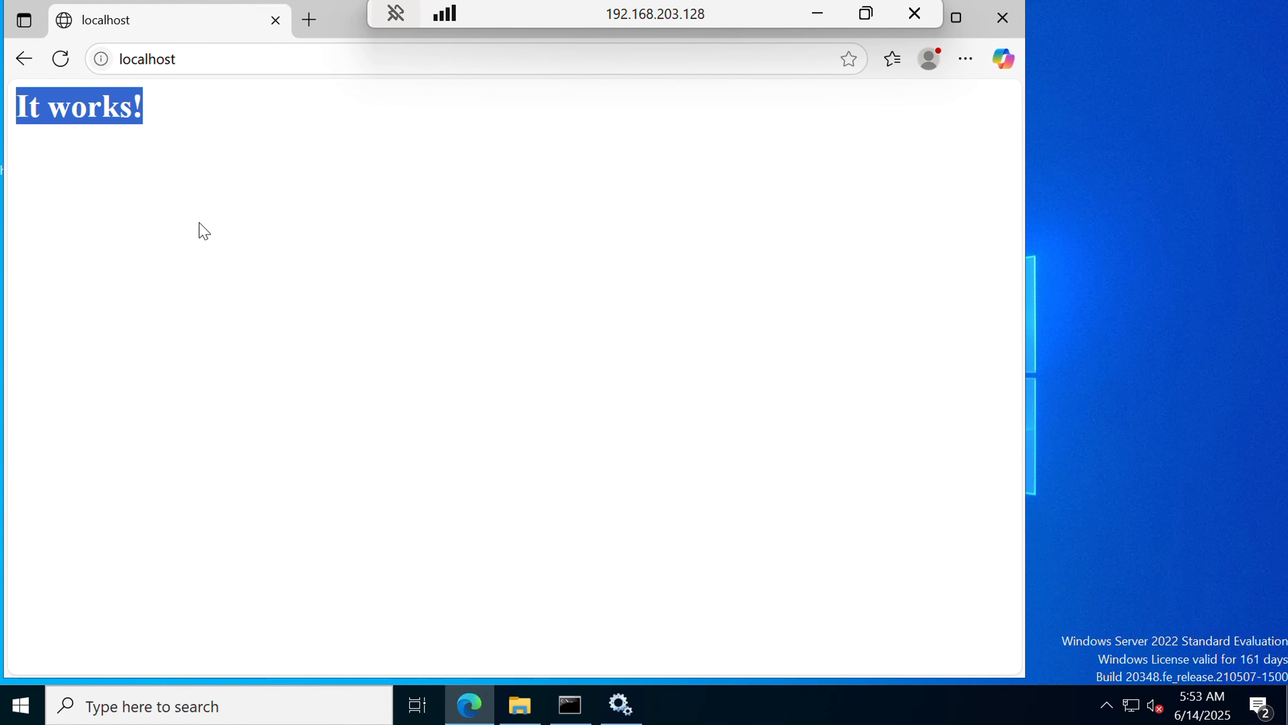
left_click(1002, 18)
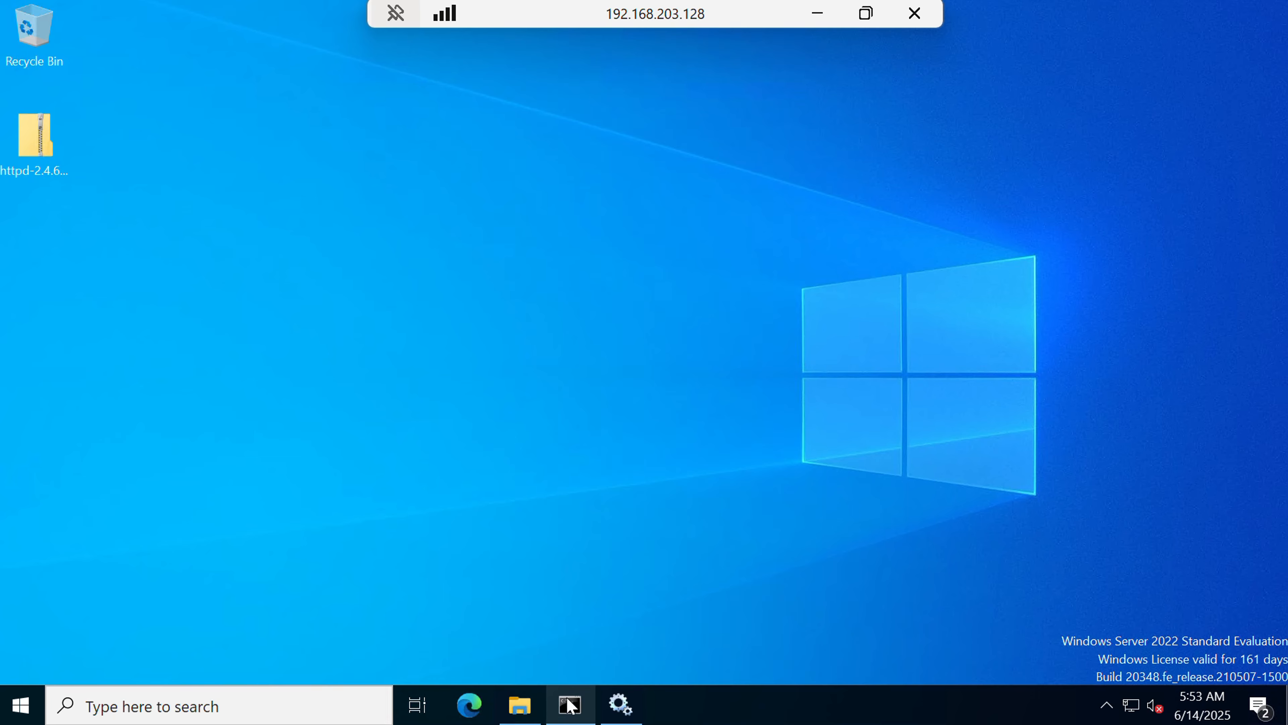
Examine httpd.exe, ApacheMonitor.exe and openssl.exe in the bin folder of C:\Apache24 in File Explorer
left_click(522, 706)
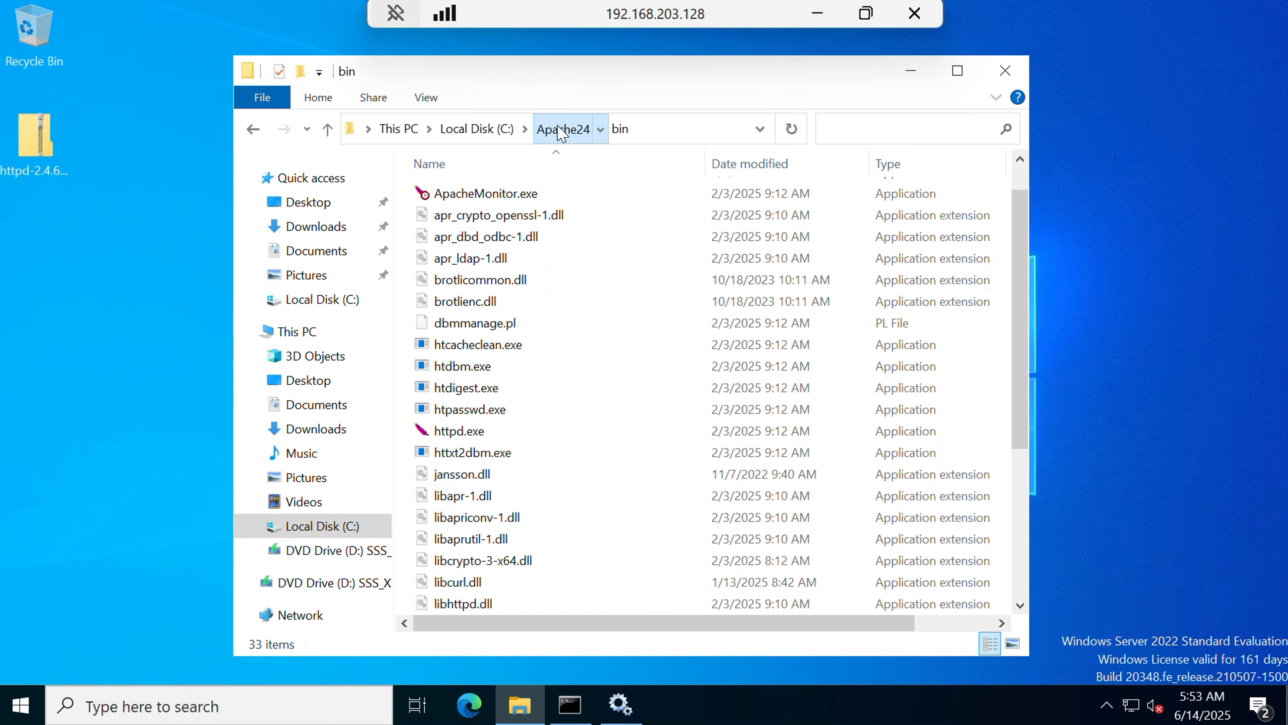
left_click(560, 130)
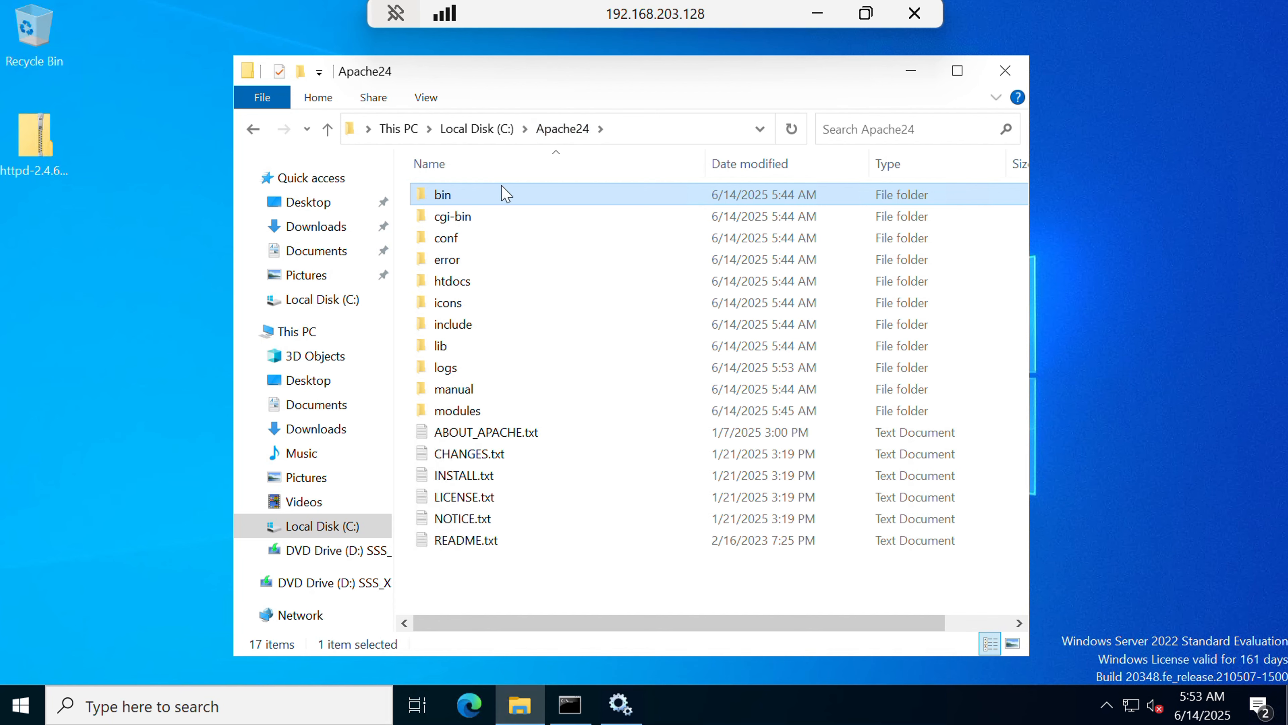
double_click(507, 197)
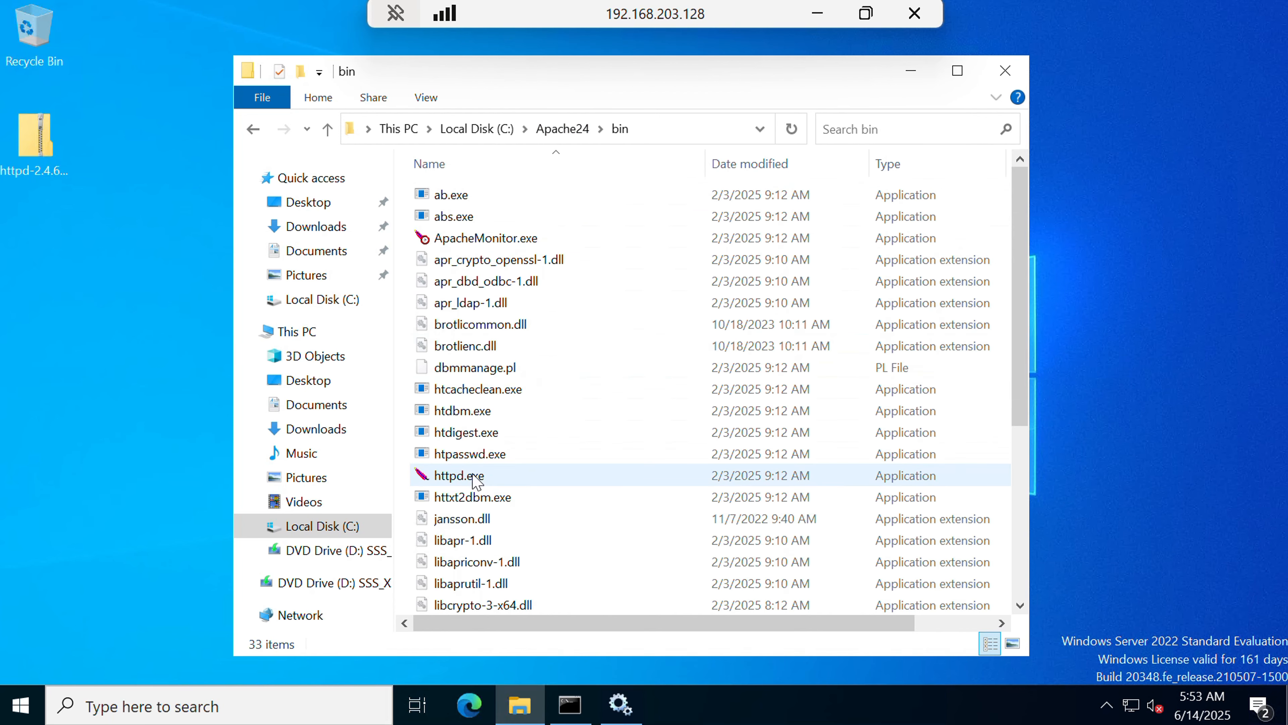
mouse_move(494, 483)
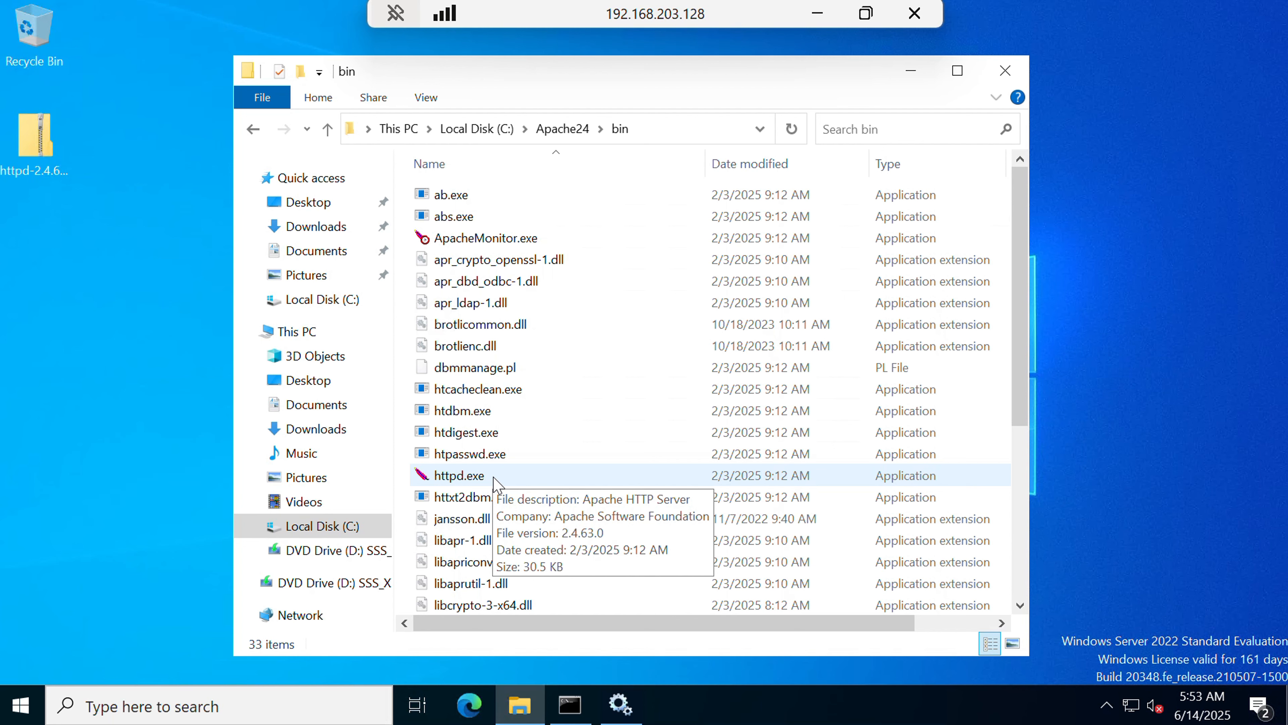
left_click(507, 237)
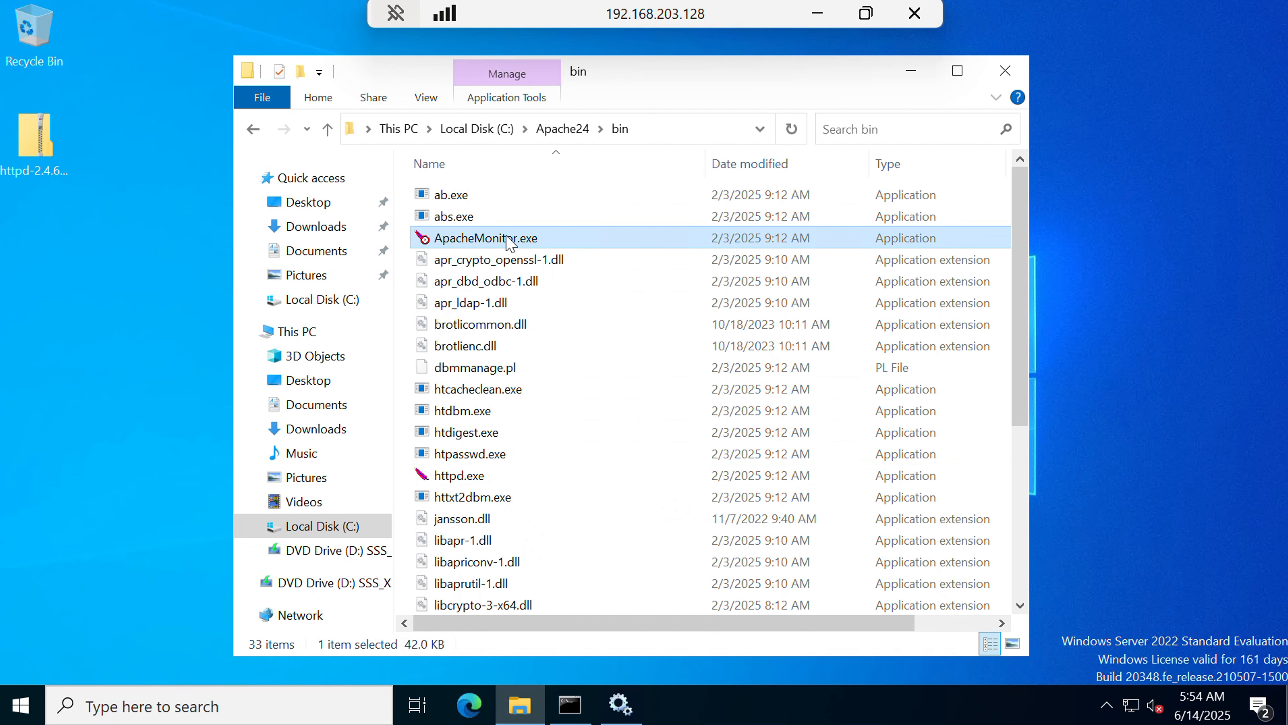
mouse_move(558, 251)
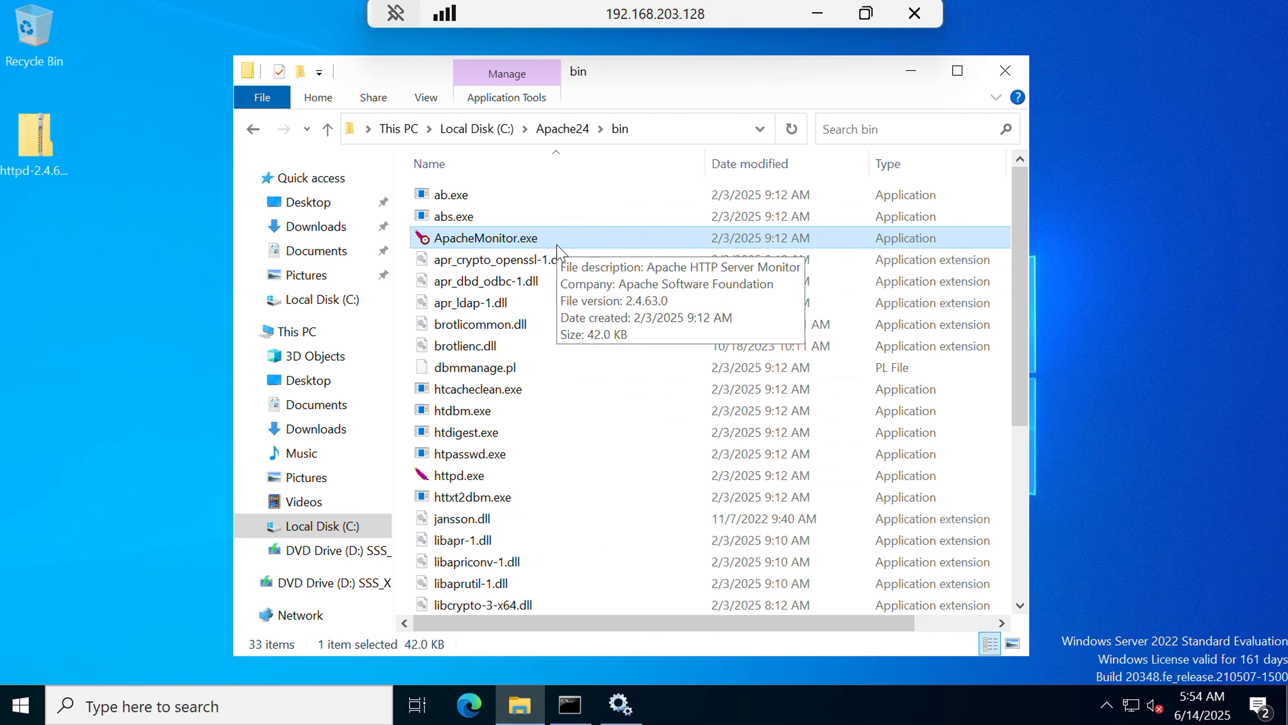
mouse_move(540, 302)
scroll(541, 303, "down", 5)
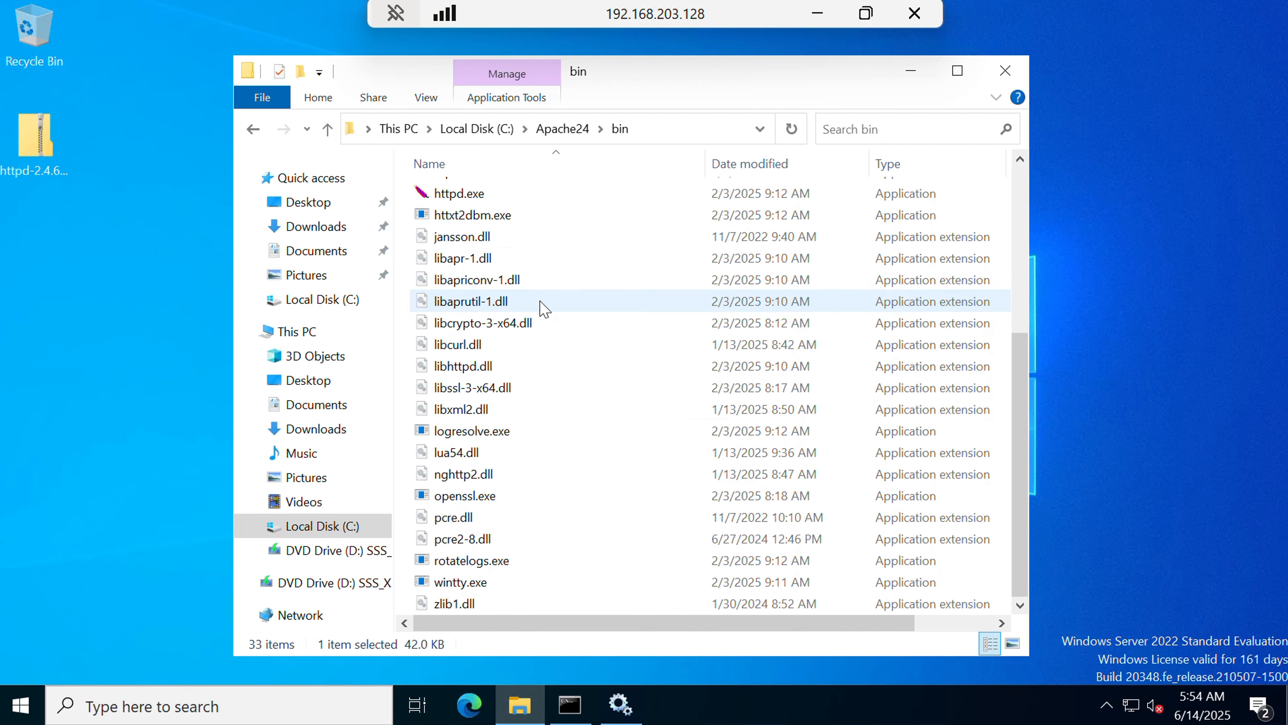
mouse_move(513, 506)
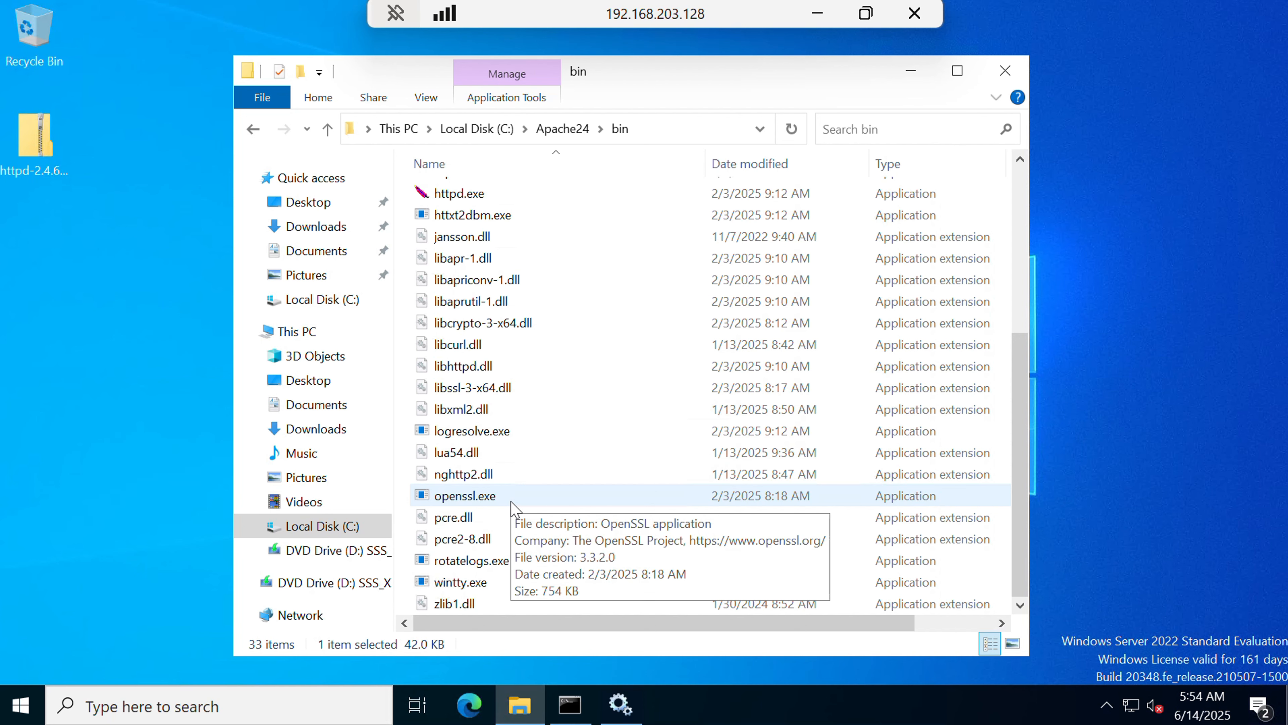
Examine httpd.conf in Apache24's conf folder and httpd-ssl.conf in its extra subfolder
left_click(564, 131)
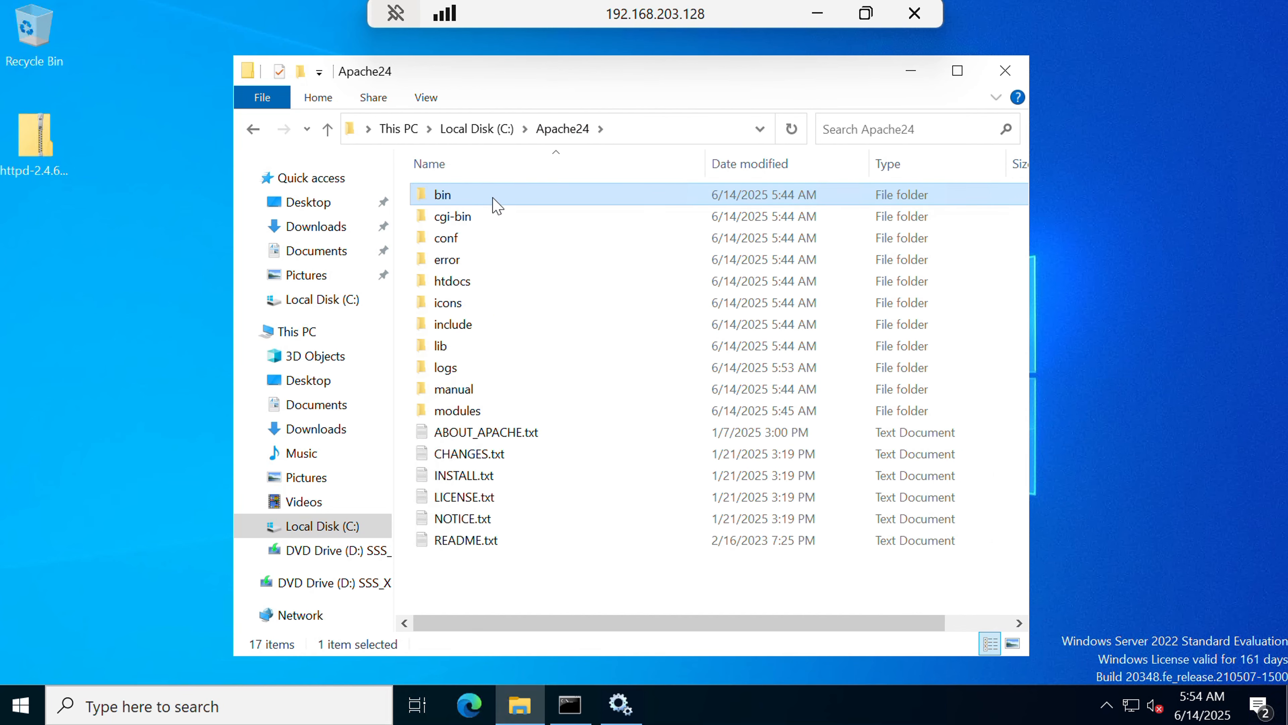
double_click(482, 244)
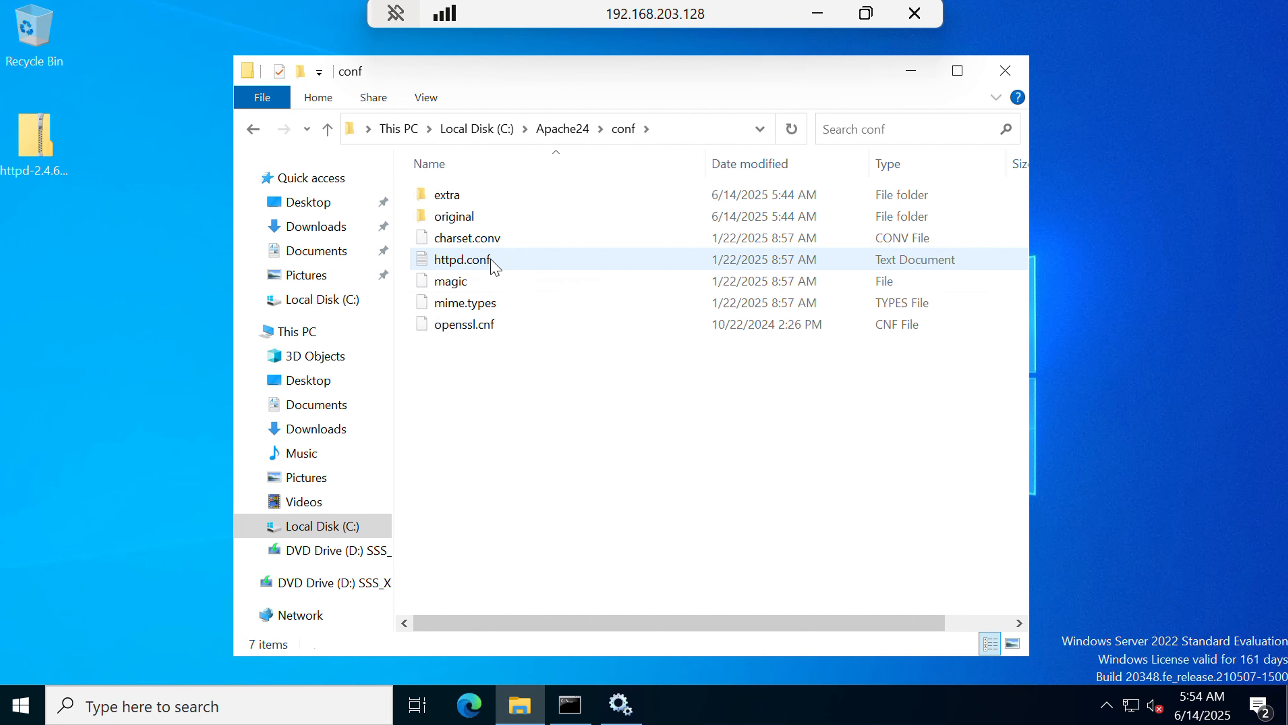
left_click(505, 260)
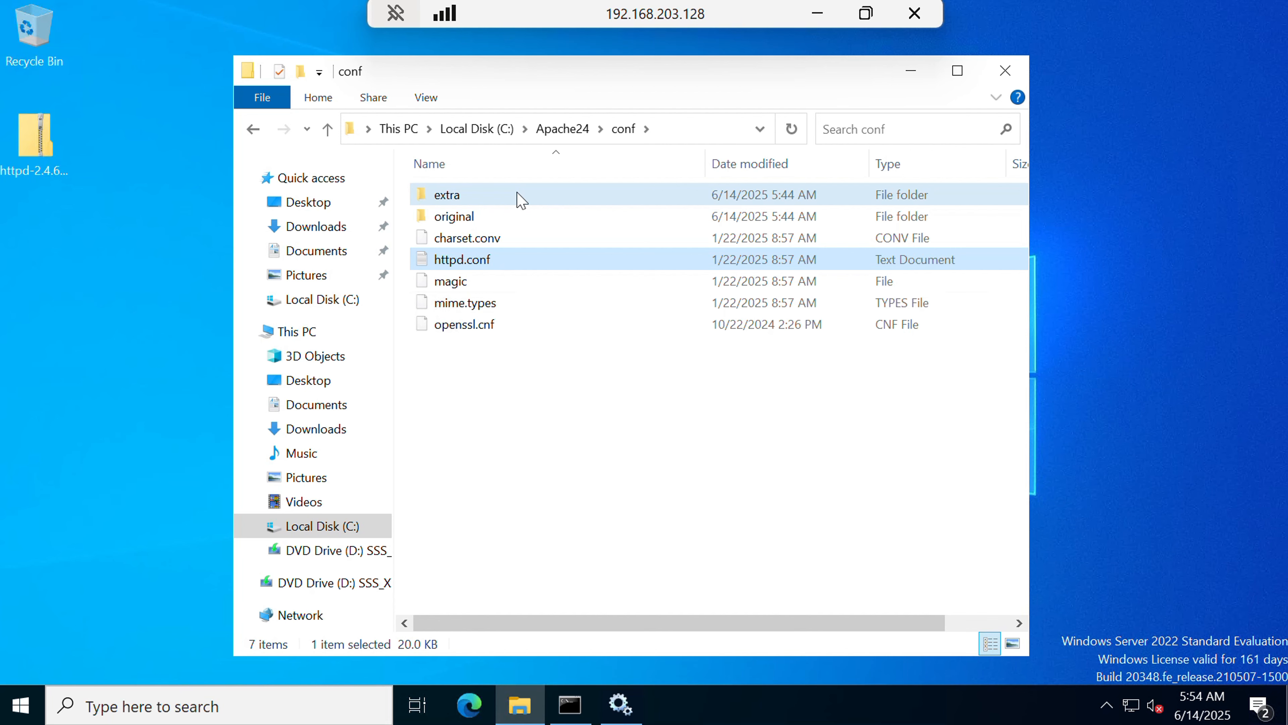
double_click(521, 197)
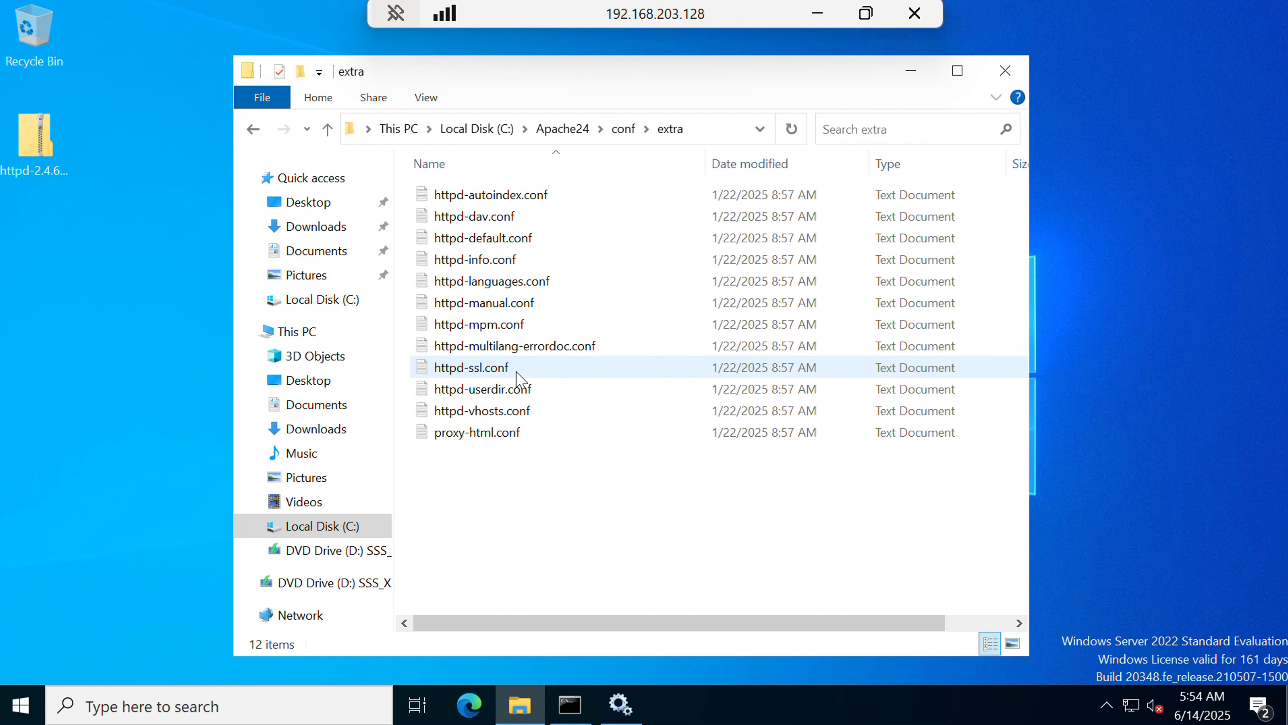
left_click(525, 378)
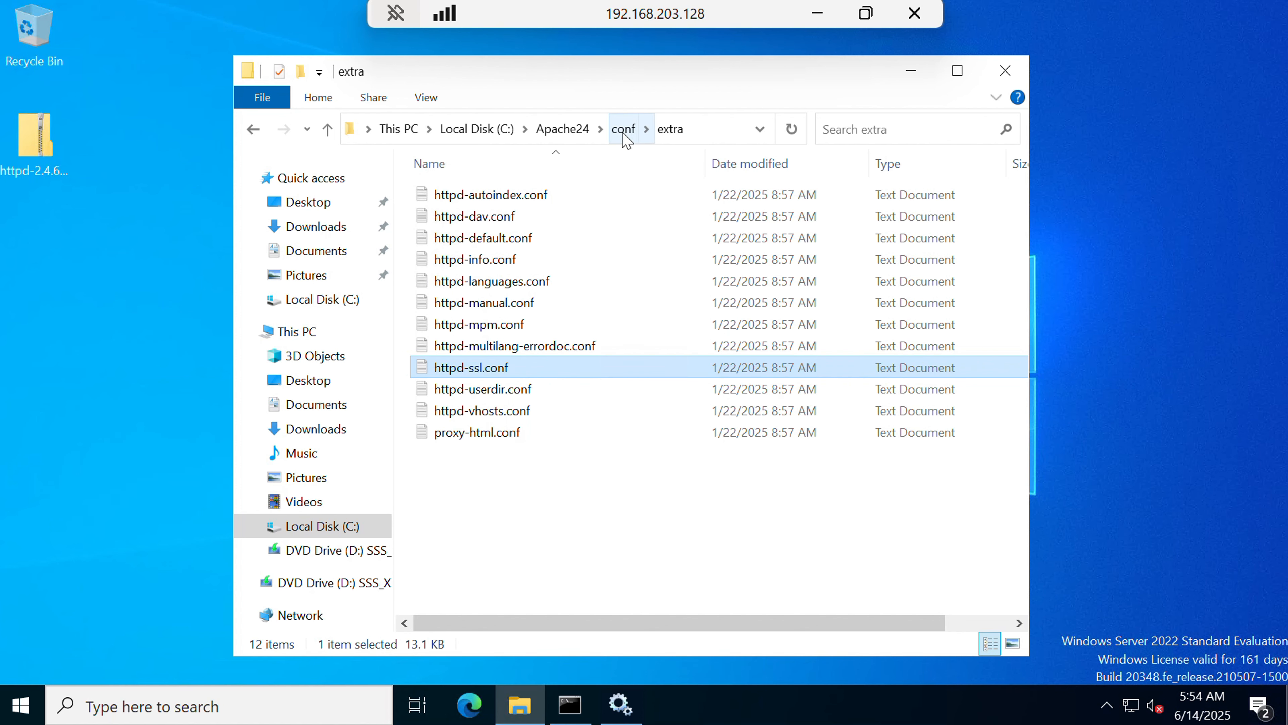
Open index.html from Apache24's htdocs folder in Notepad++ and highlight its heading text
left_click(623, 133)
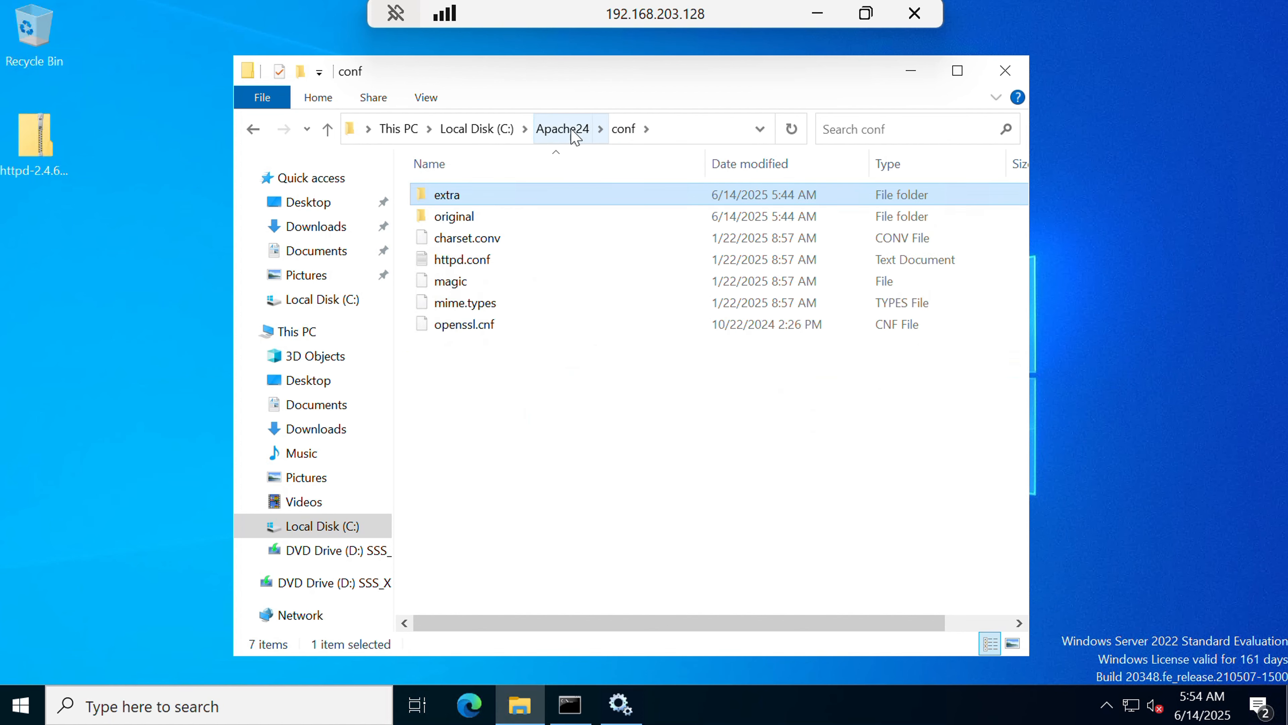
left_click(571, 131)
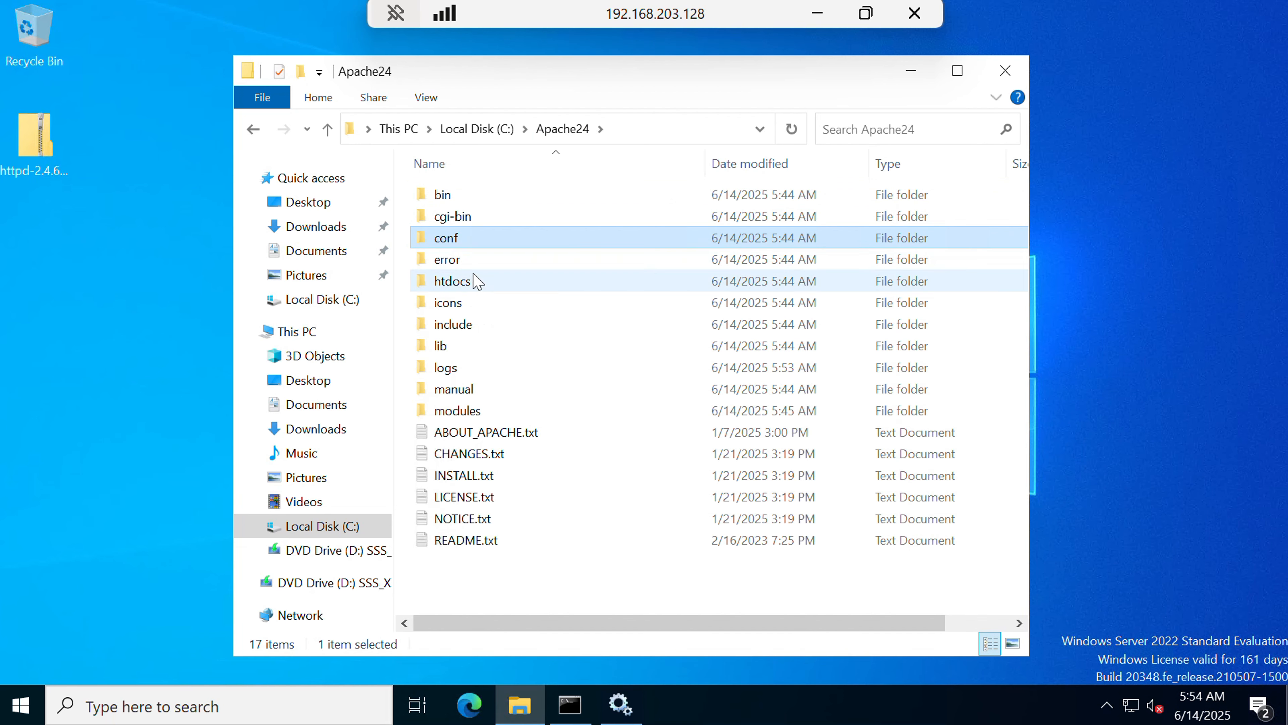
left_click(472, 285)
double_click(472, 285)
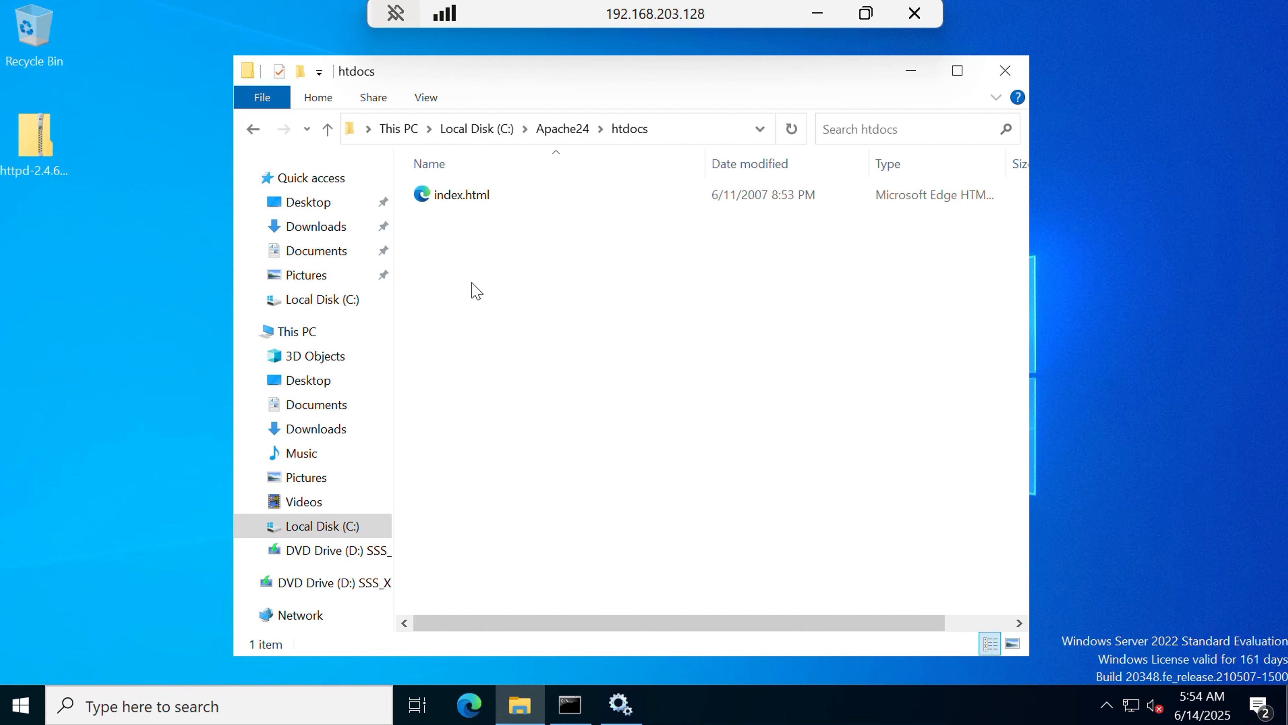
left_click(479, 205)
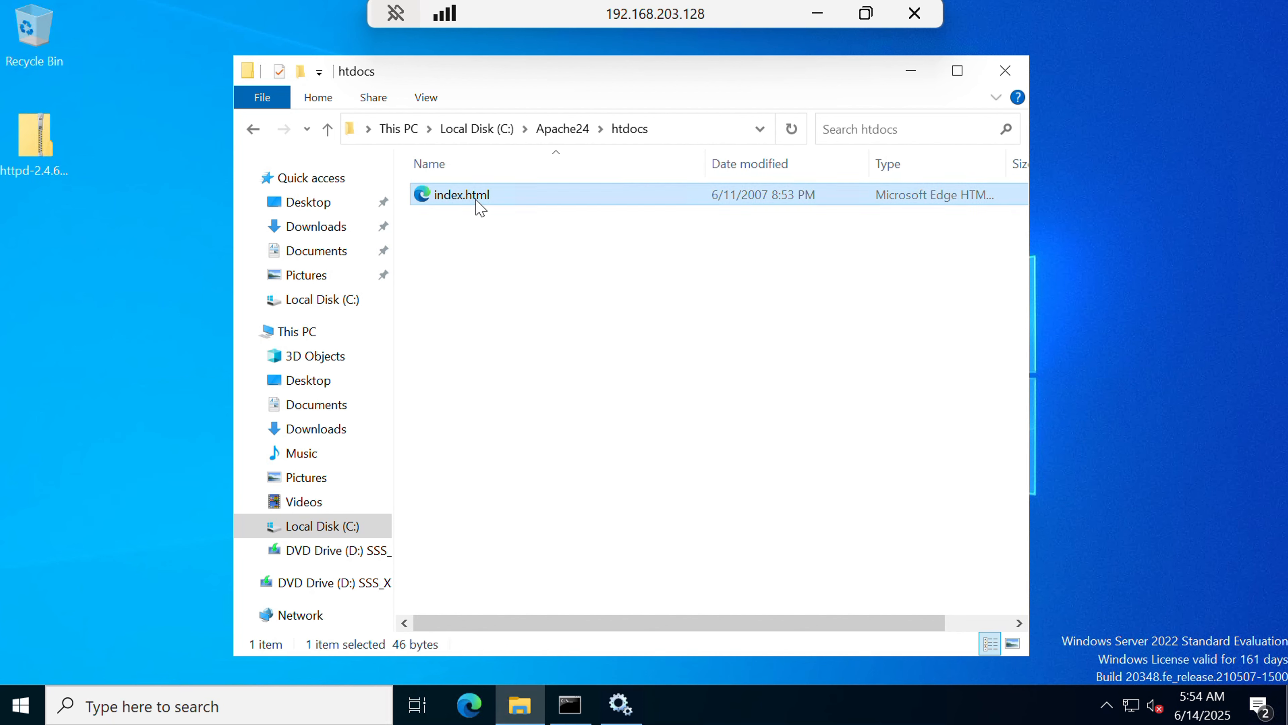
right_click(479, 206)
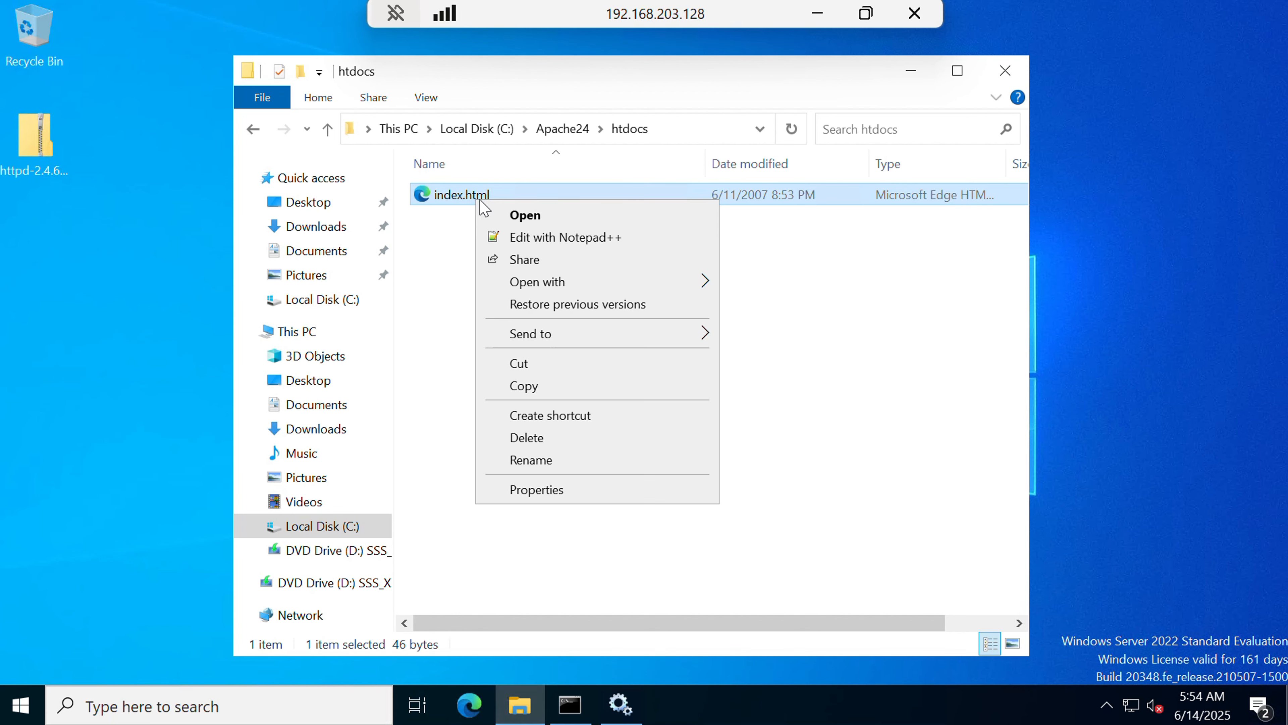
left_click(574, 240)
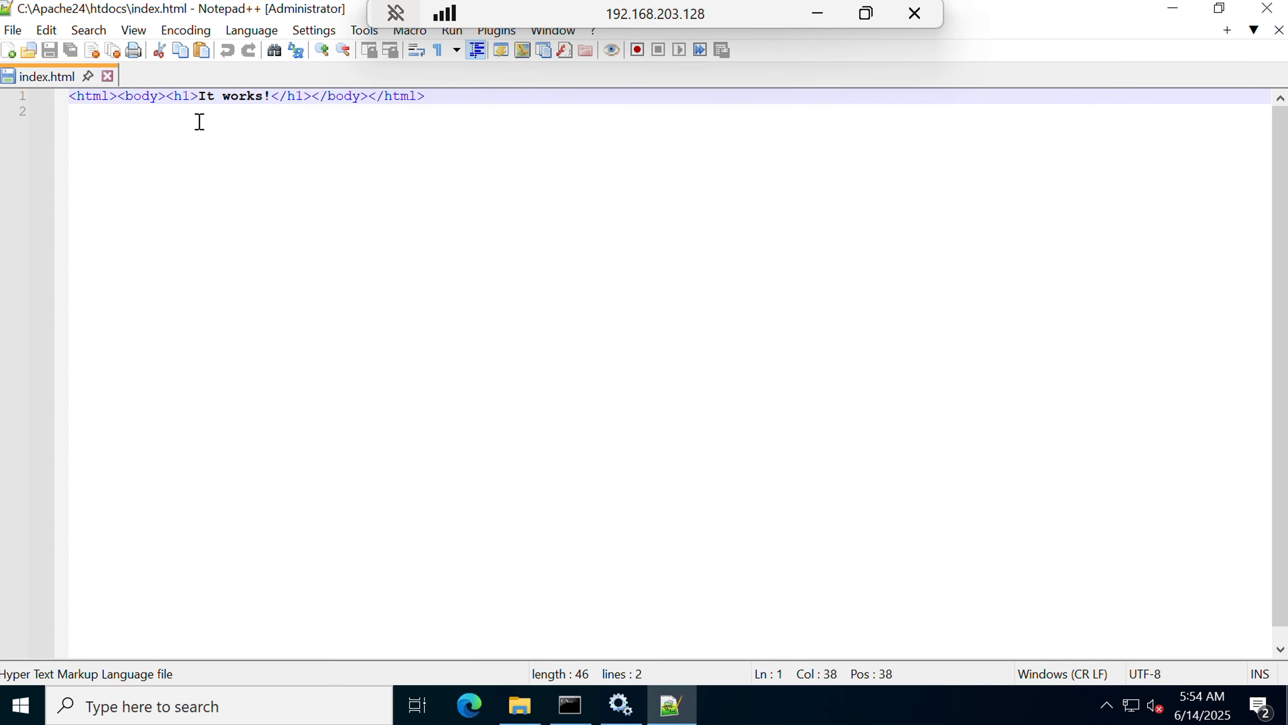
left_click_drag(201, 103, 267, 97)
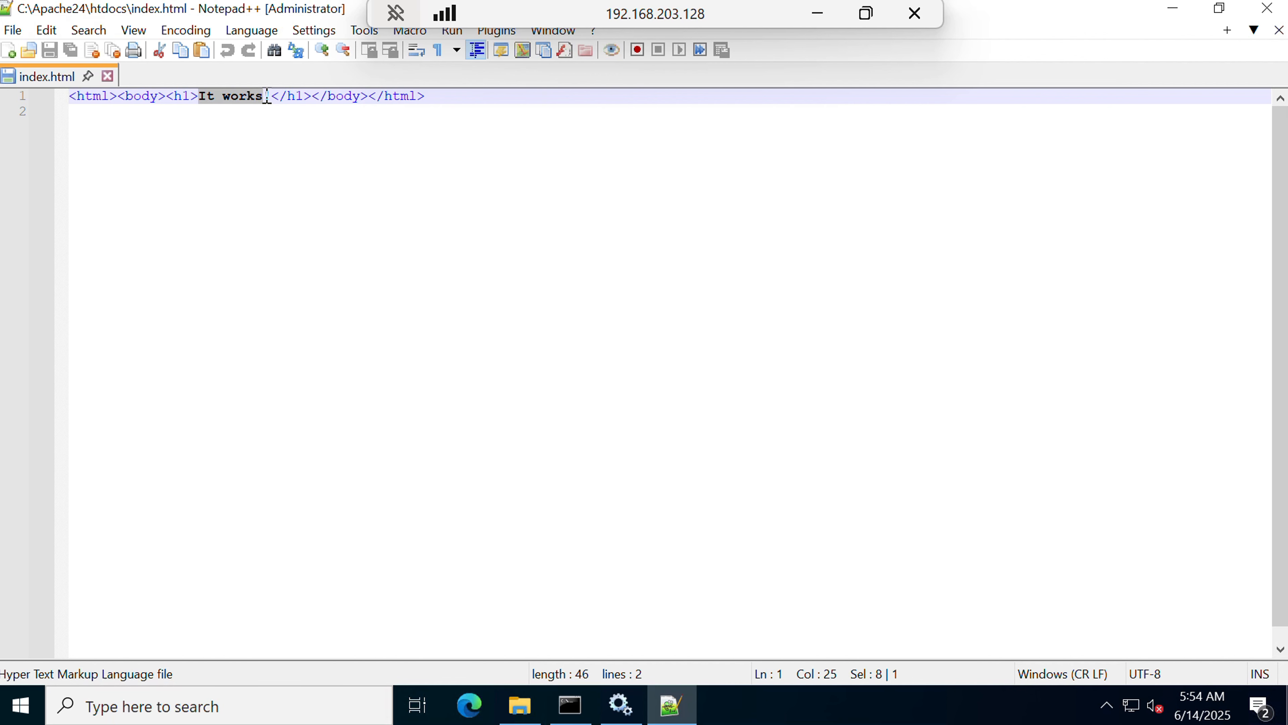
left_click(278, 172)
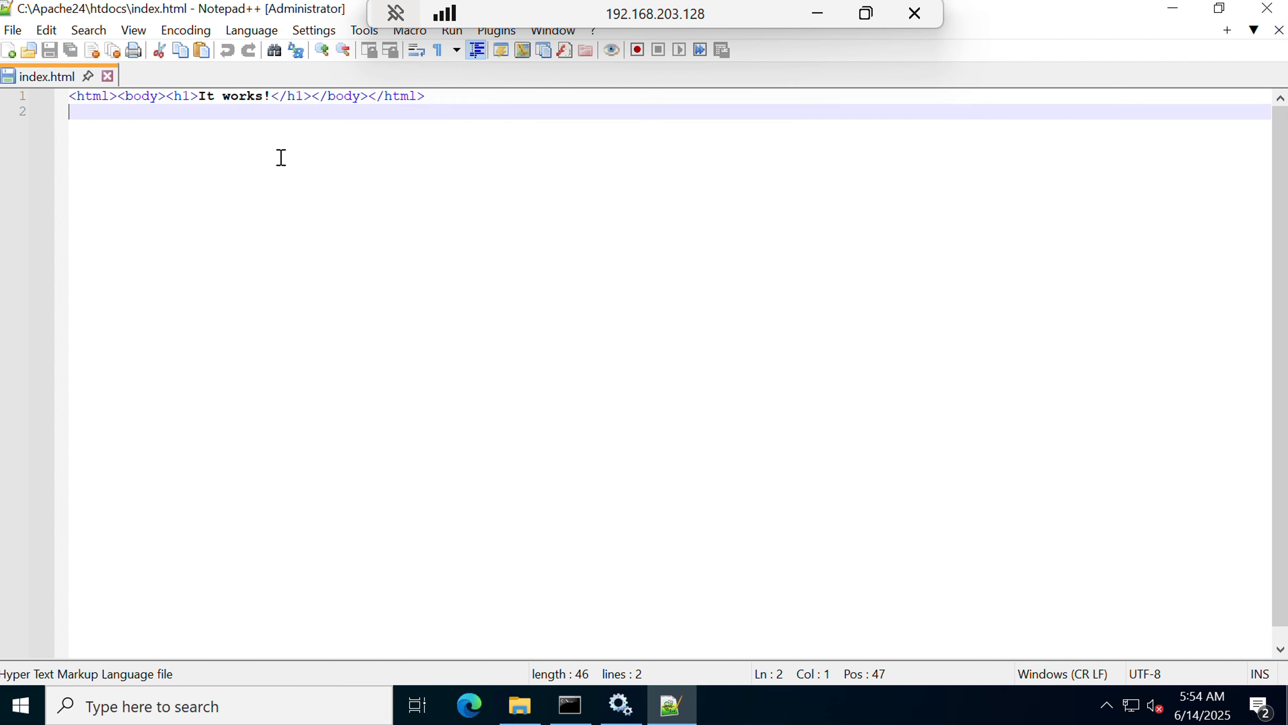
Replace the h1 heading text in index.html with "Welcome to My Channel", save the file and close Notepad++
left_click(270, 97)
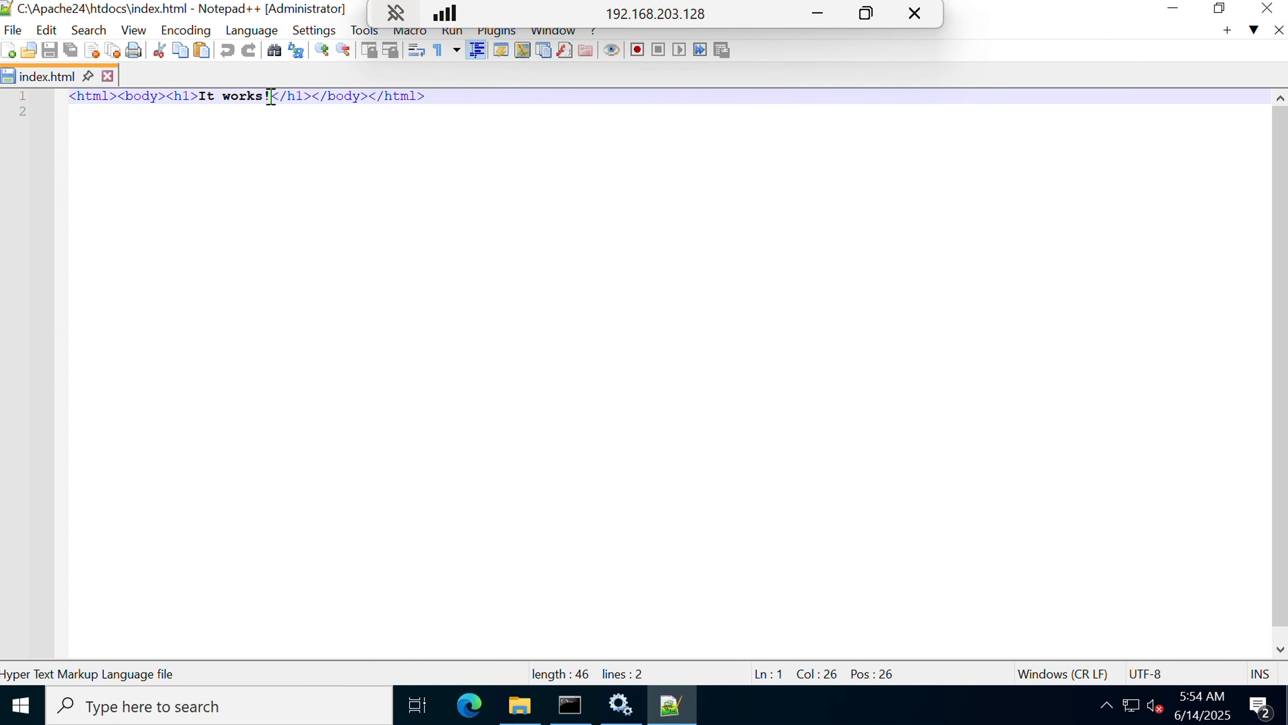
type("\\")
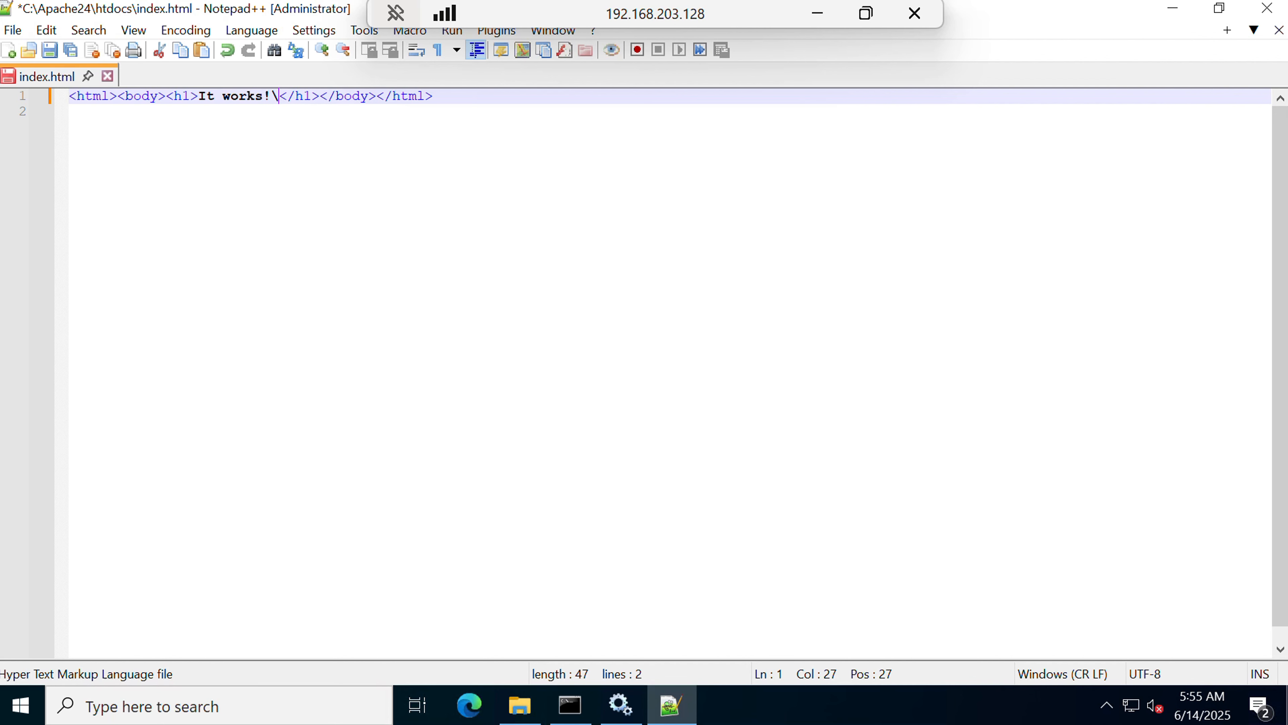
key("BackSpace")
key("BackSpace")
key("BackSpace")
key("BackSpace")
key("BackSpace")
key("BackSpace")
key("BackSpace")
key("BackSpace")
key("BackSpace")
key("BackSpace")
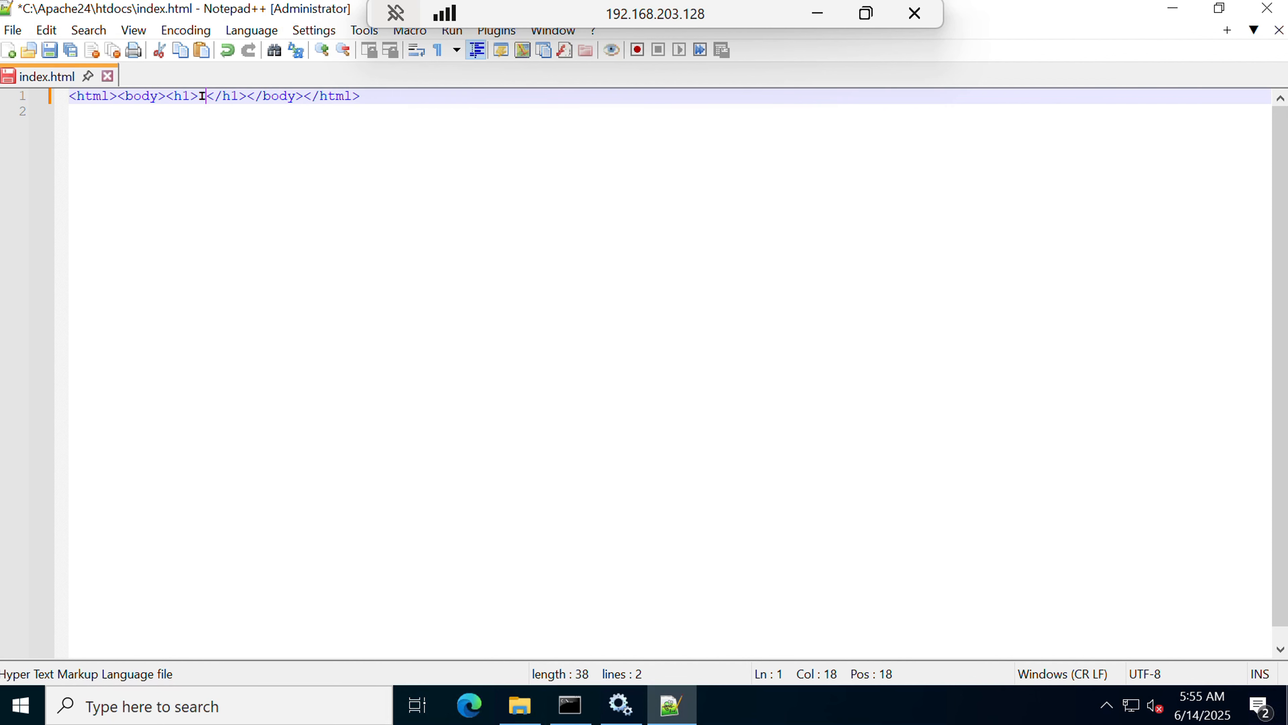
type("Welcome to M")
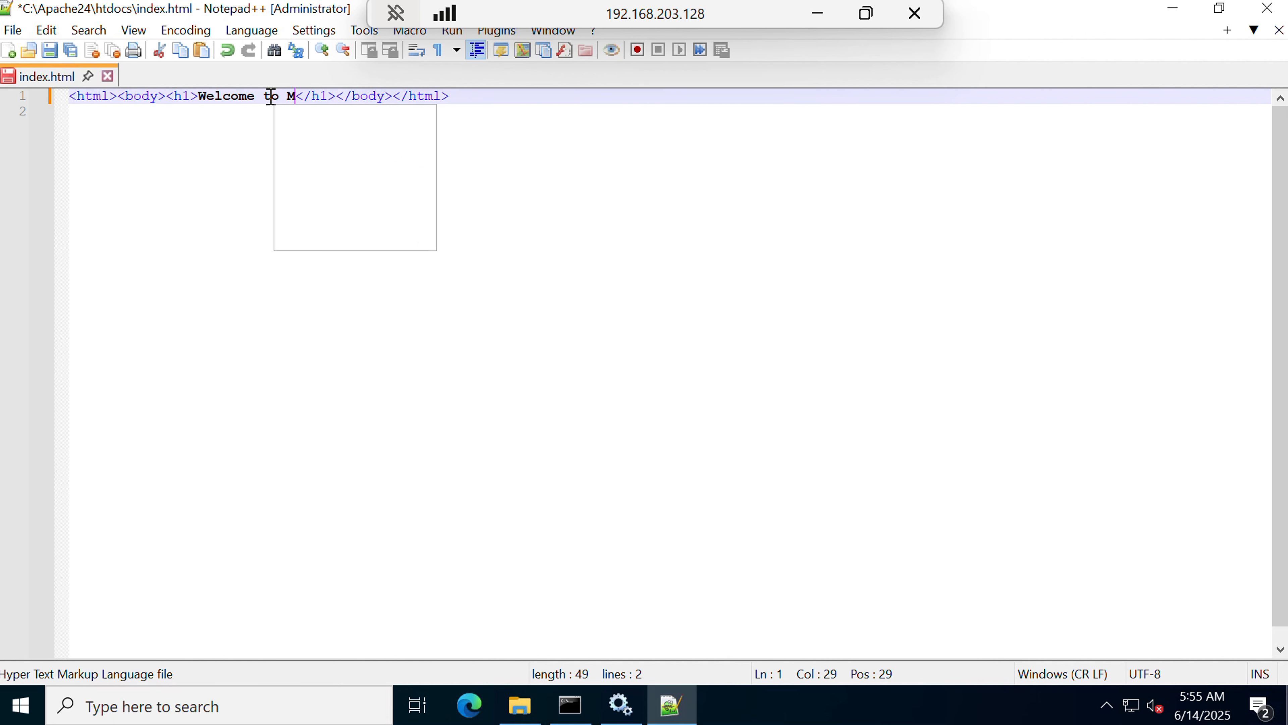
type("y Channel")
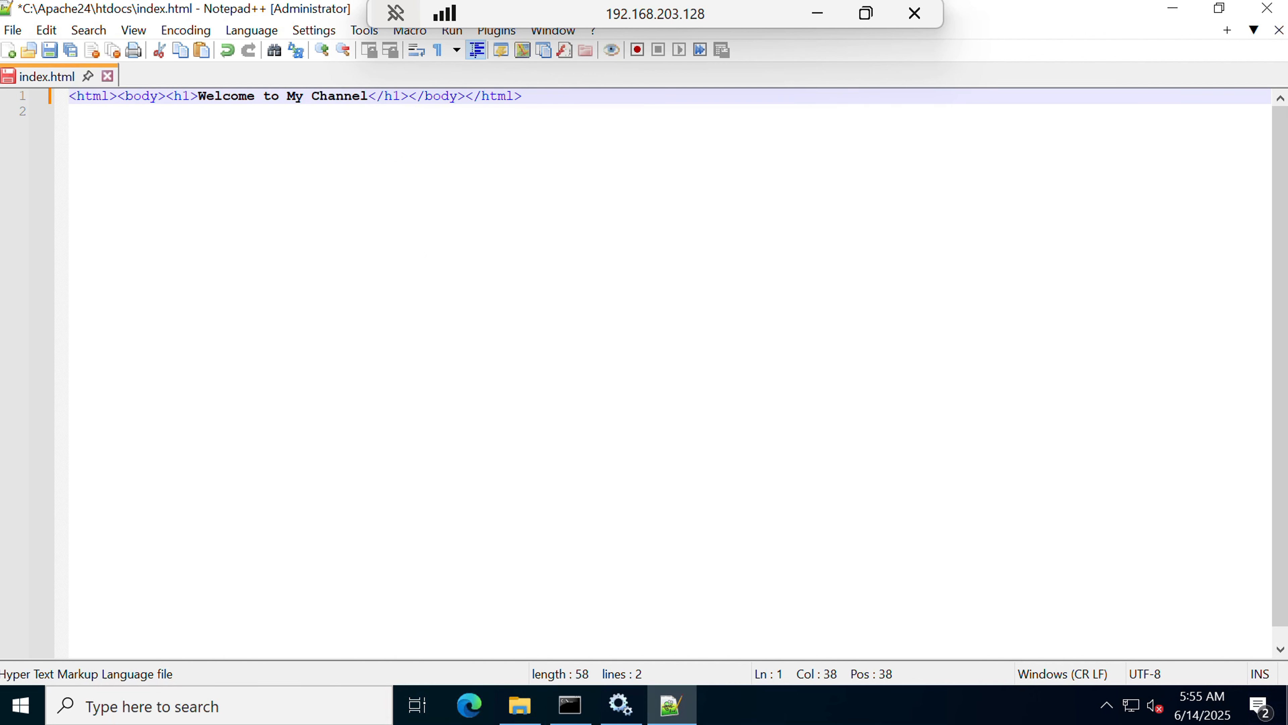
left_click(238, 155)
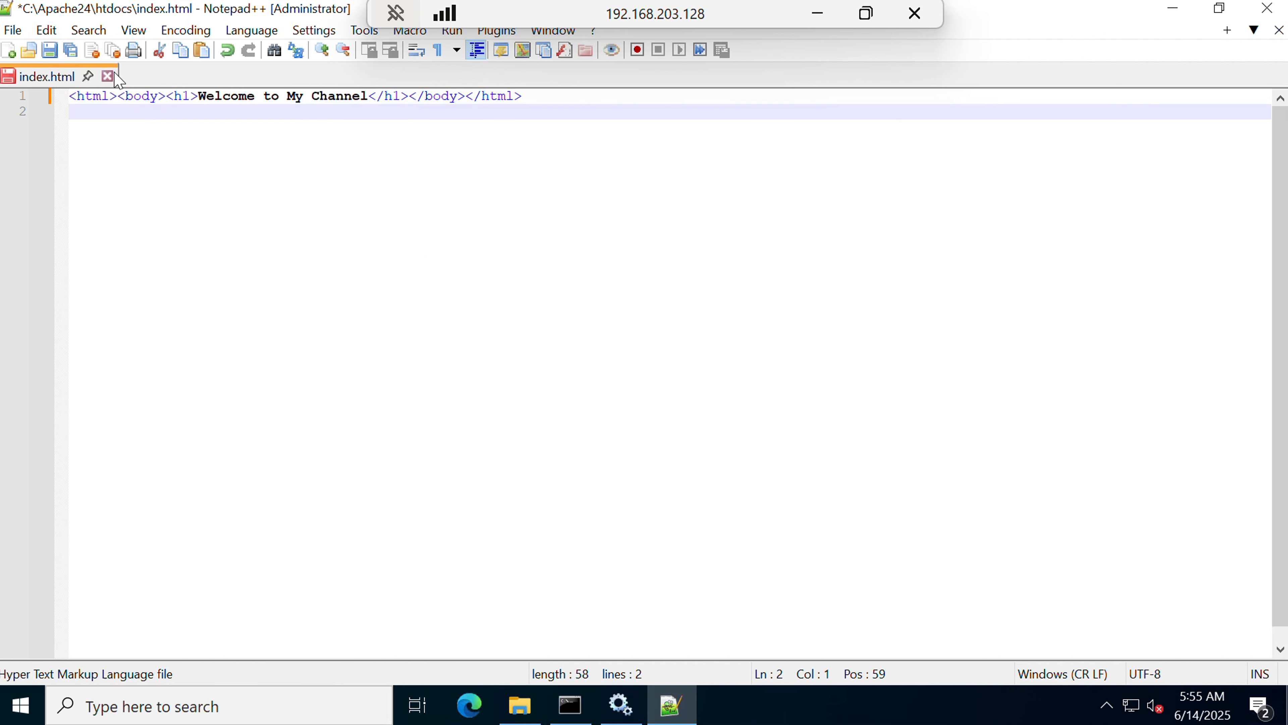
left_click(45, 52)
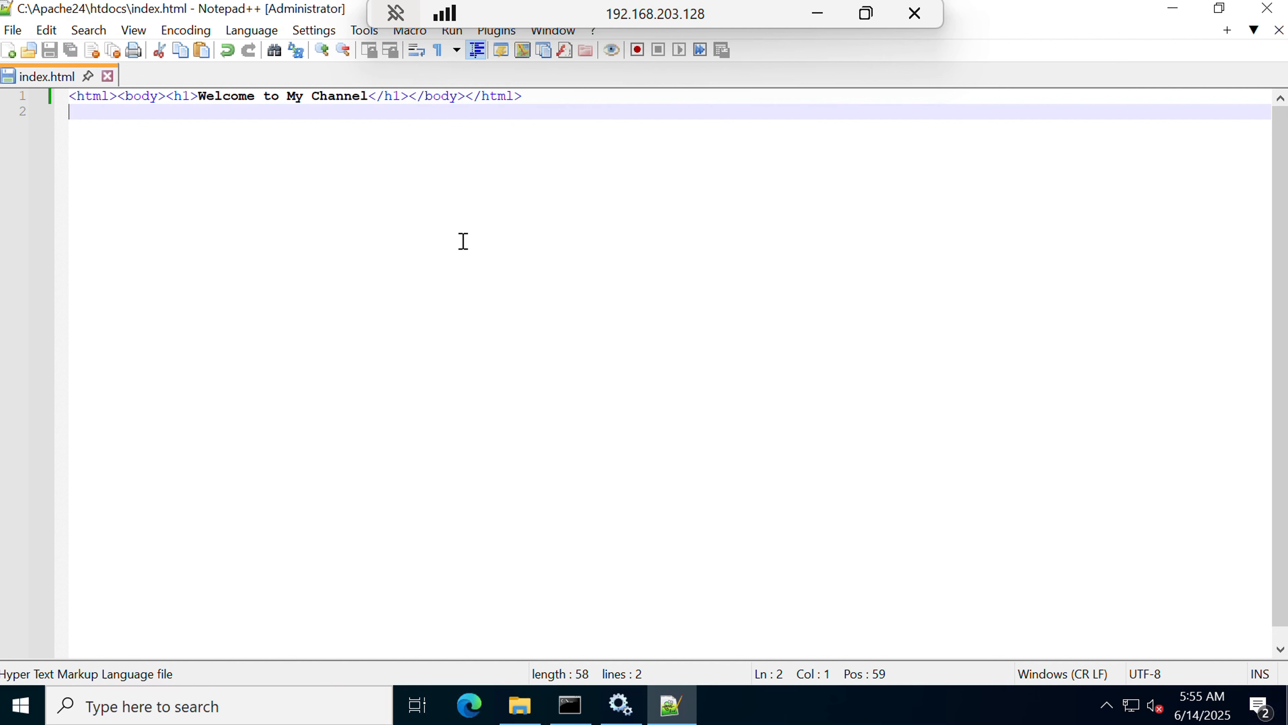
left_click(1274, 11)
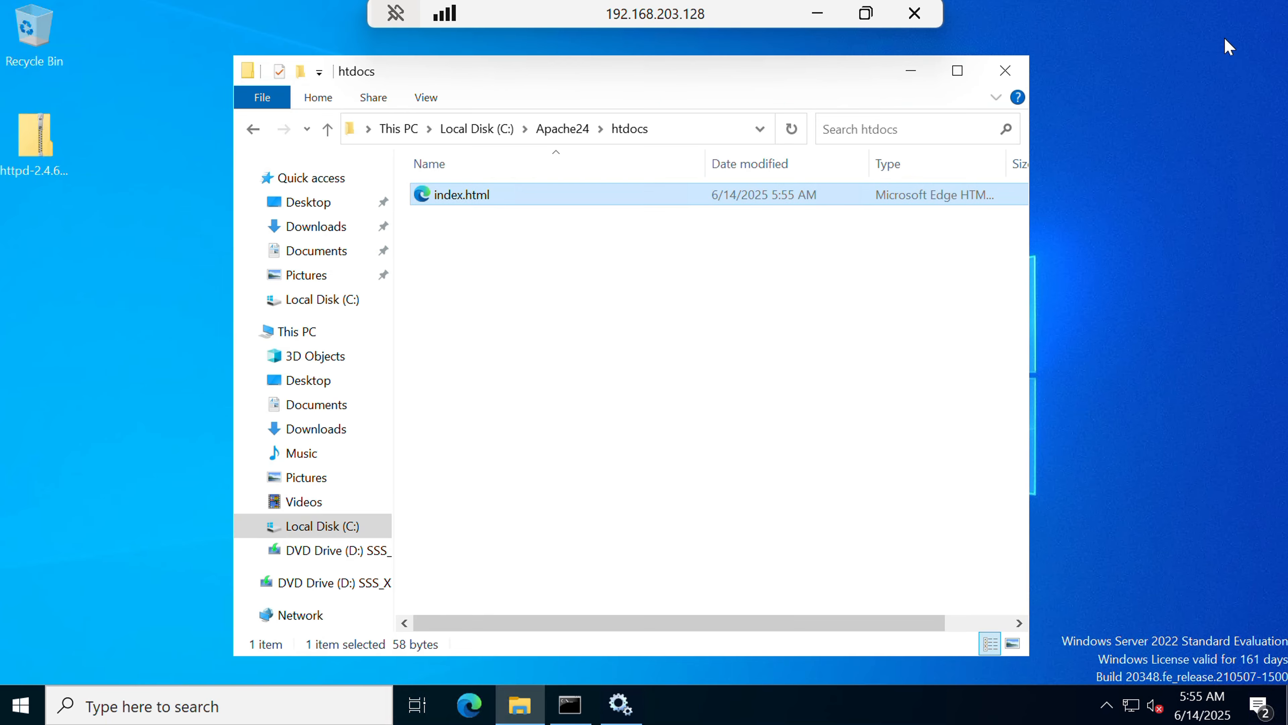
Minimize File Explorer, restart the Apache2.4 service in the Services console and minimize the console
left_click(924, 76)
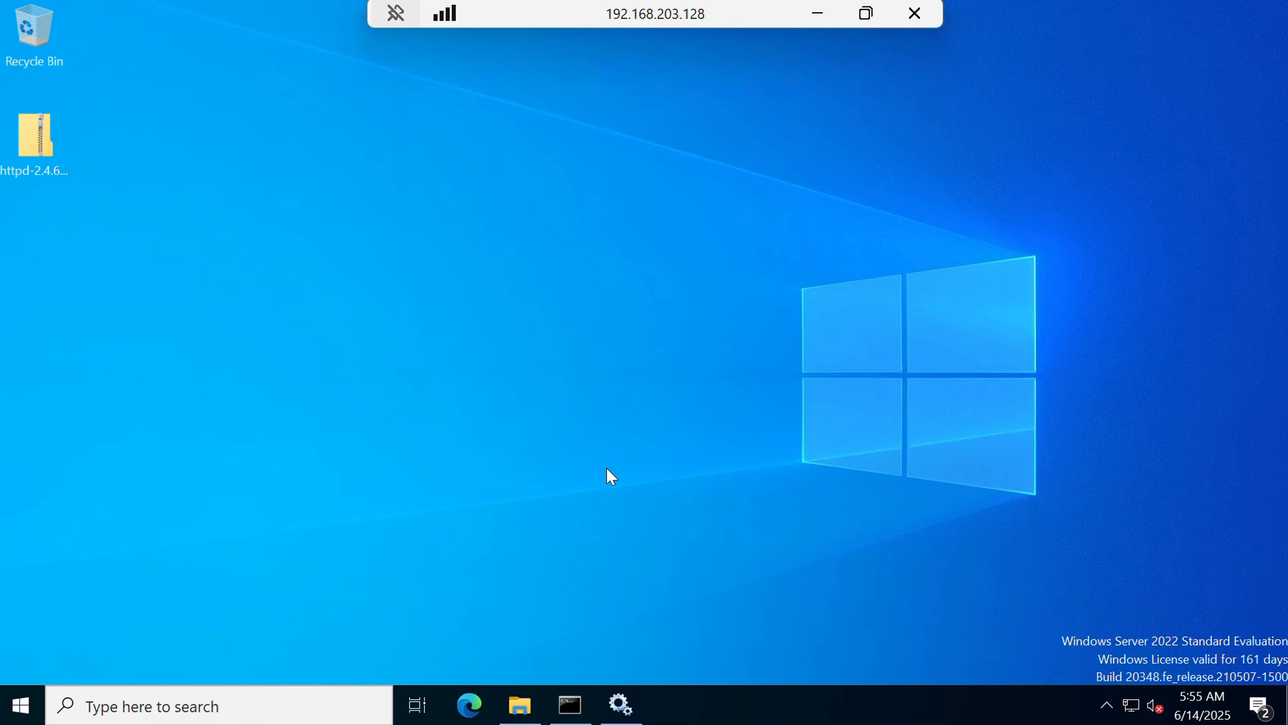
left_click(621, 705)
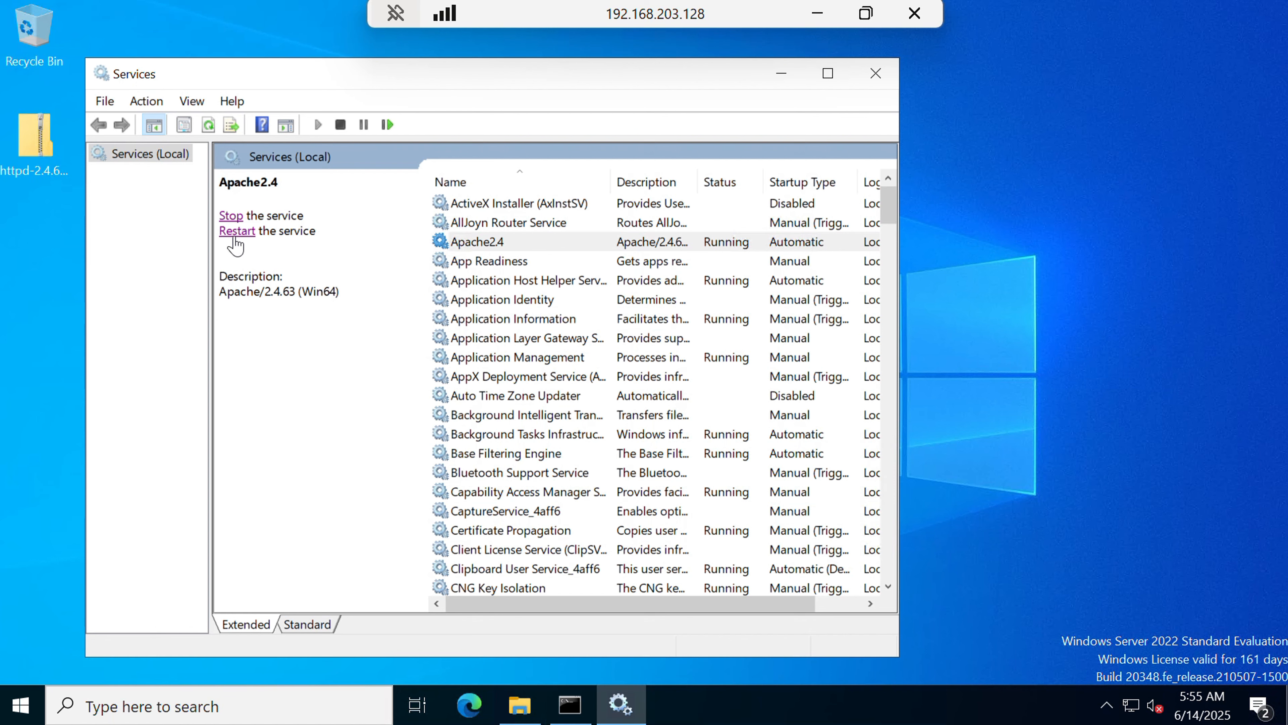
left_click(236, 232)
left_click(781, 74)
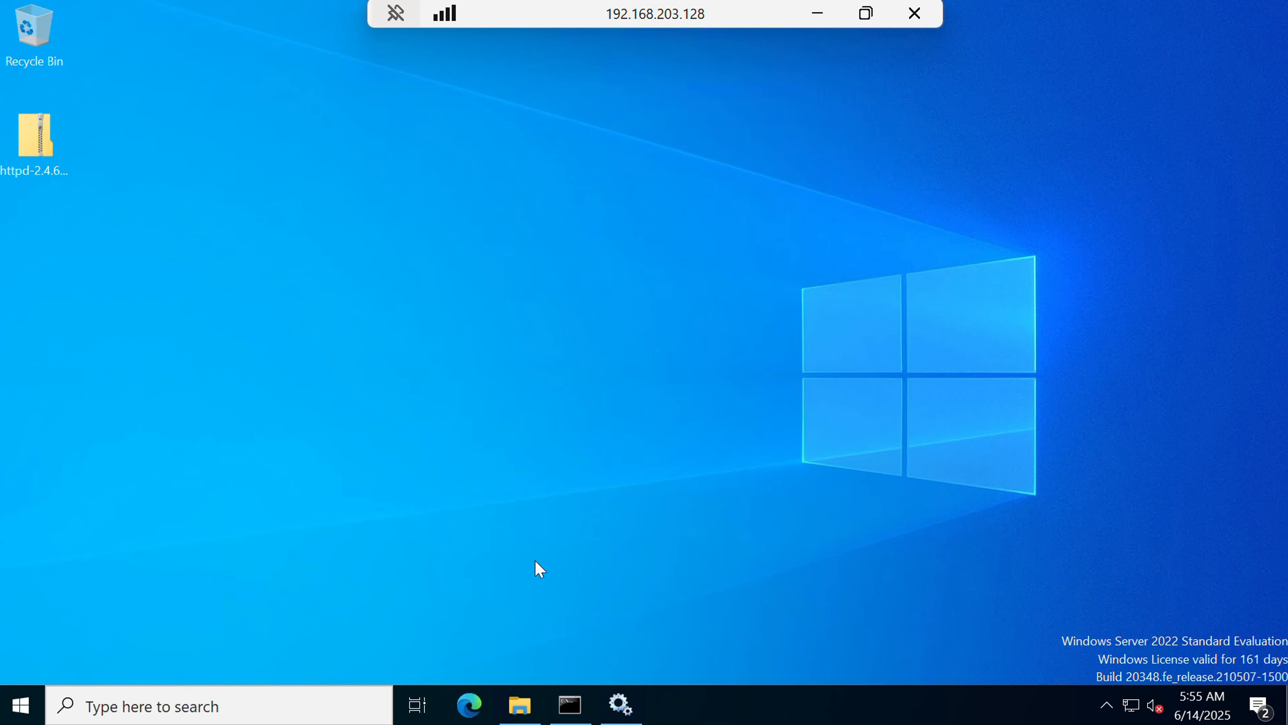
Load localhost:80 in Microsoft Edge, reload the page, highlight its heading to check the edited text, and close the browser
left_click(469, 705)
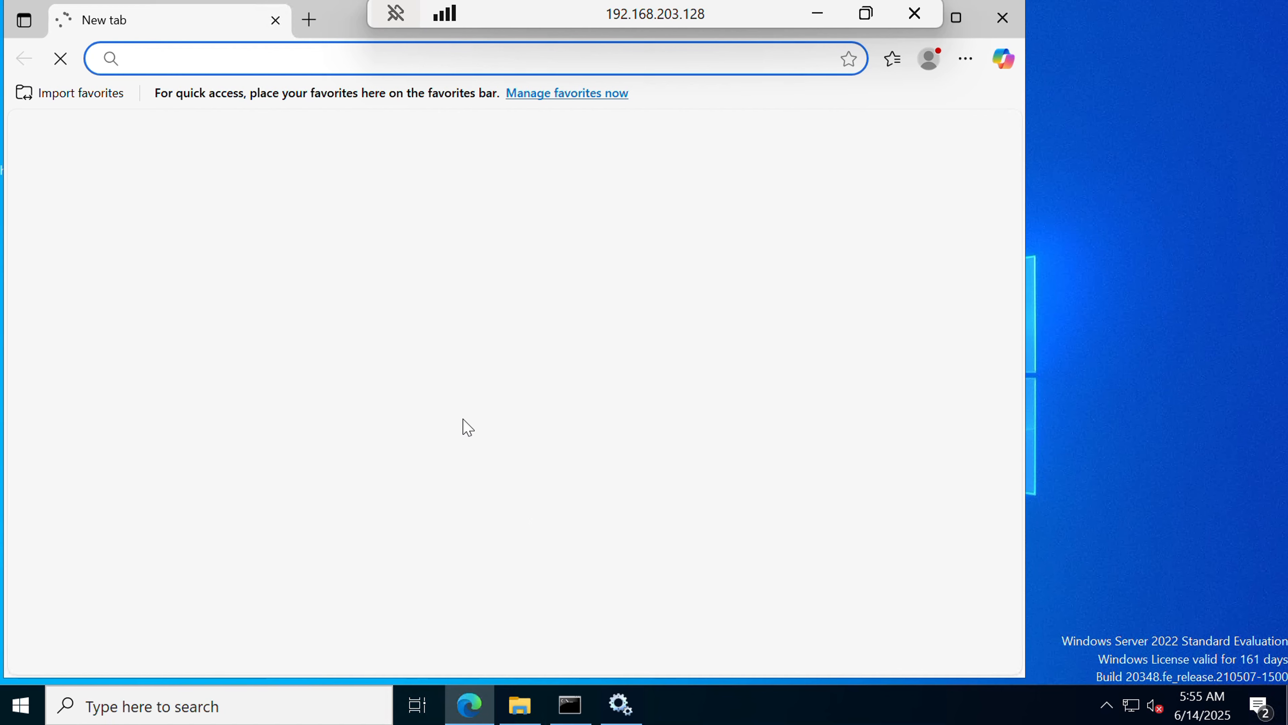
type("local")
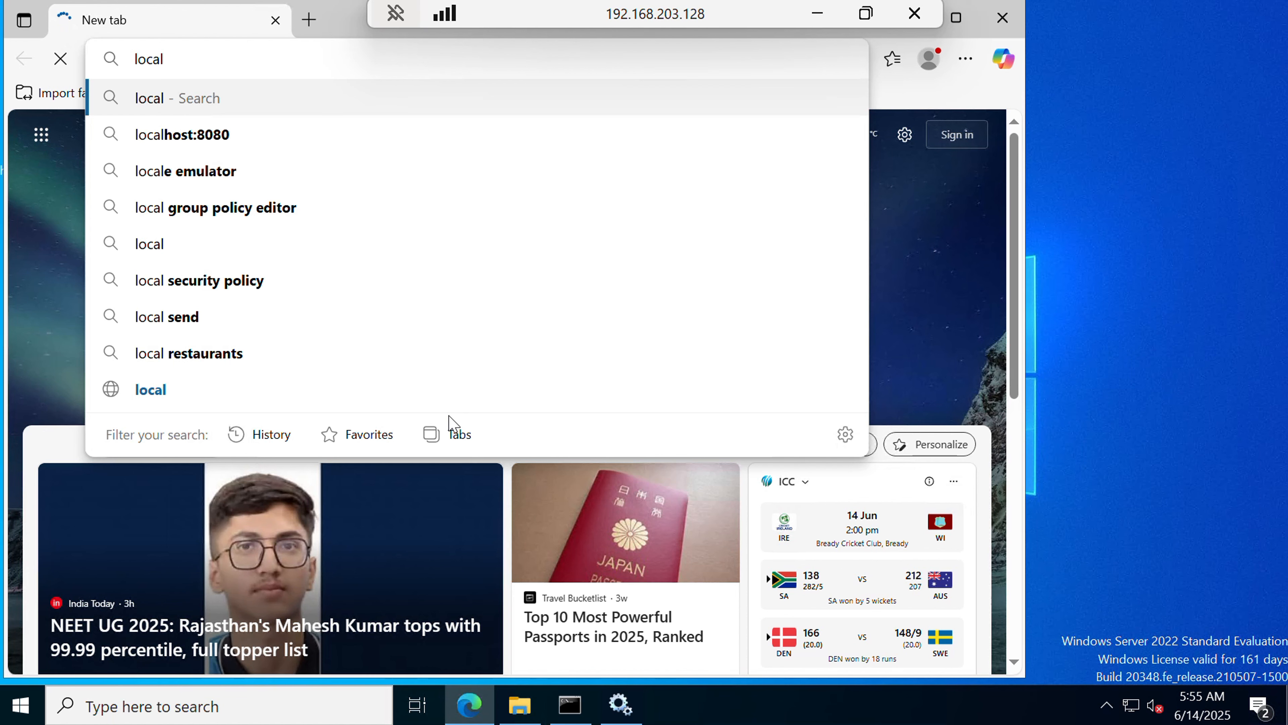
type("host")
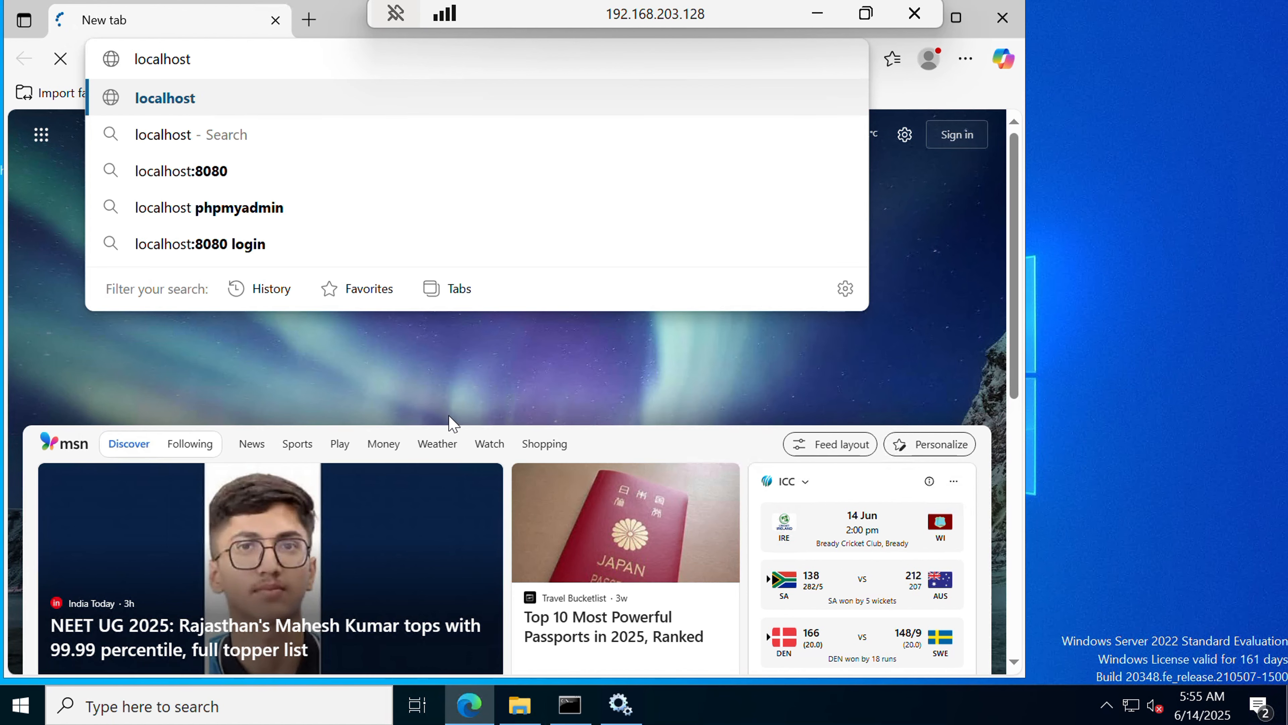
type(":80")
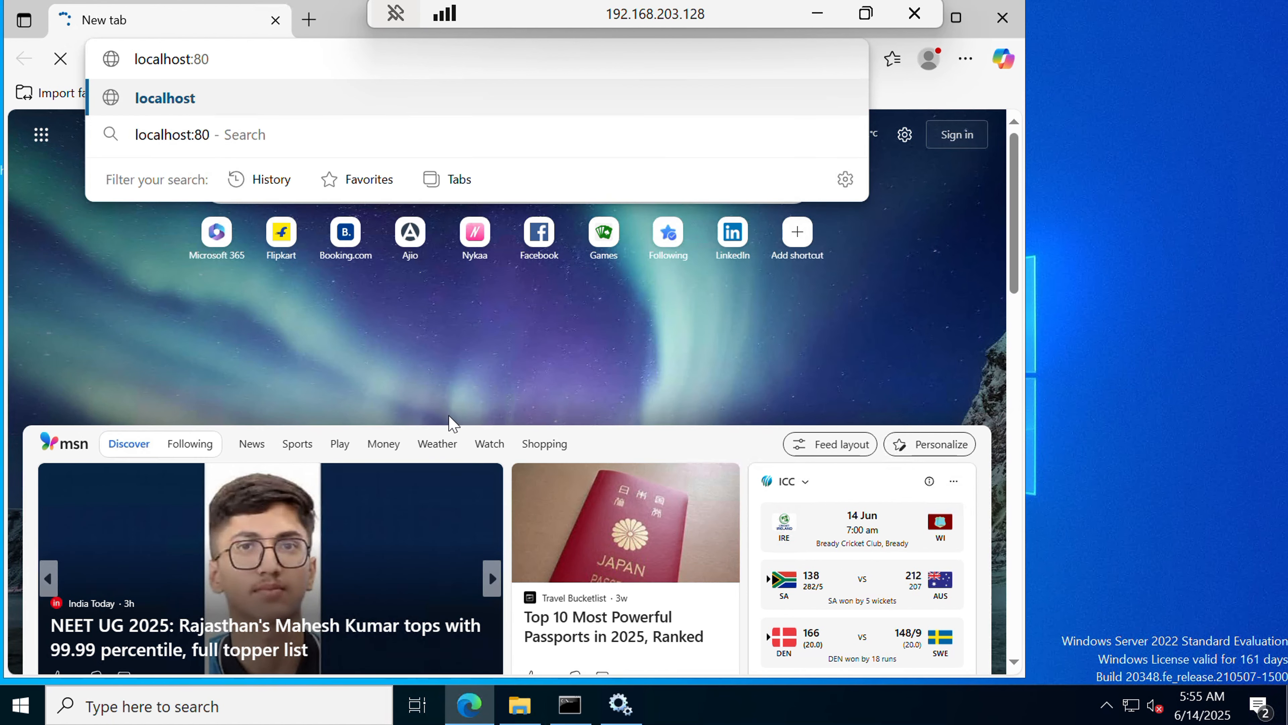
key("Return")
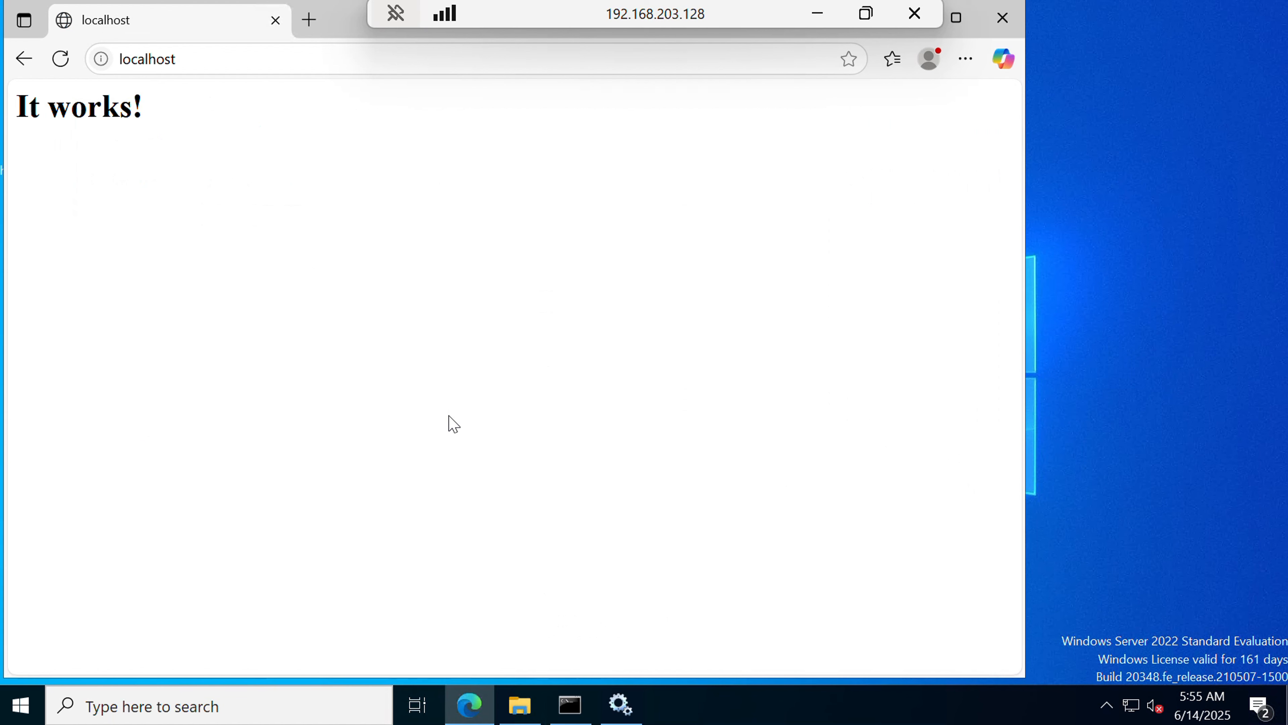
left_click(60, 59)
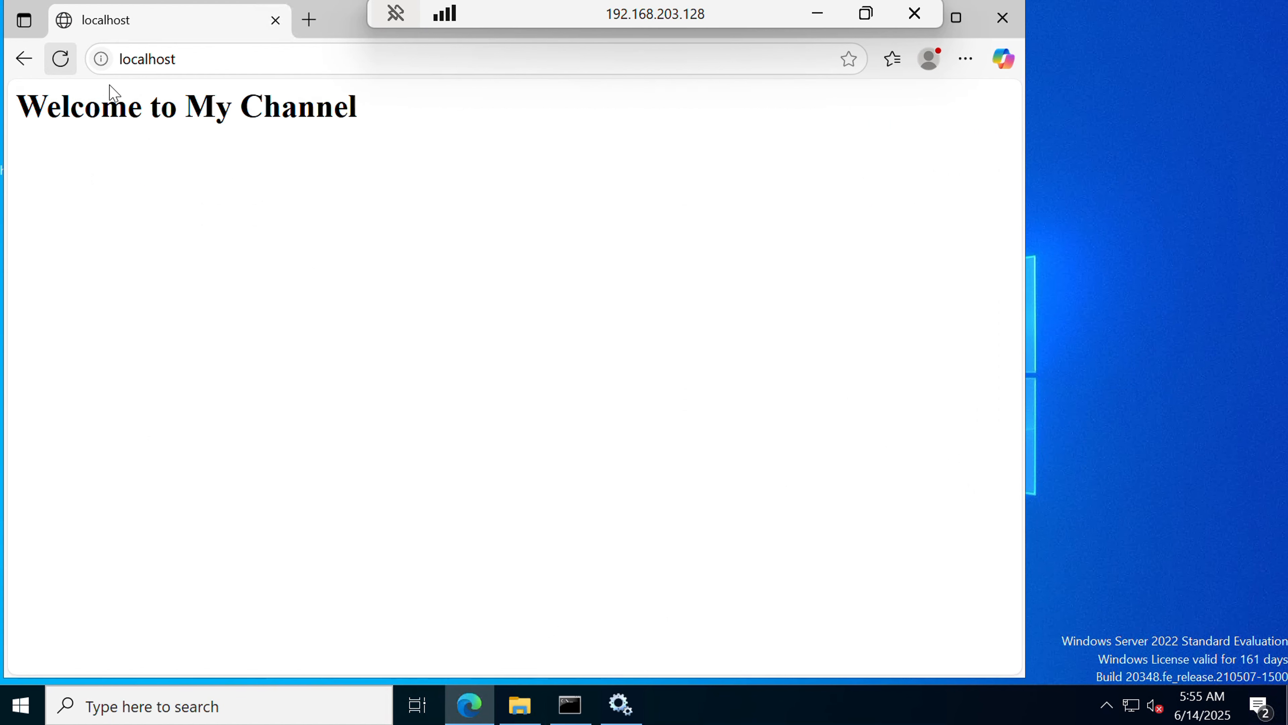
left_click_drag(357, 108, 16, 117)
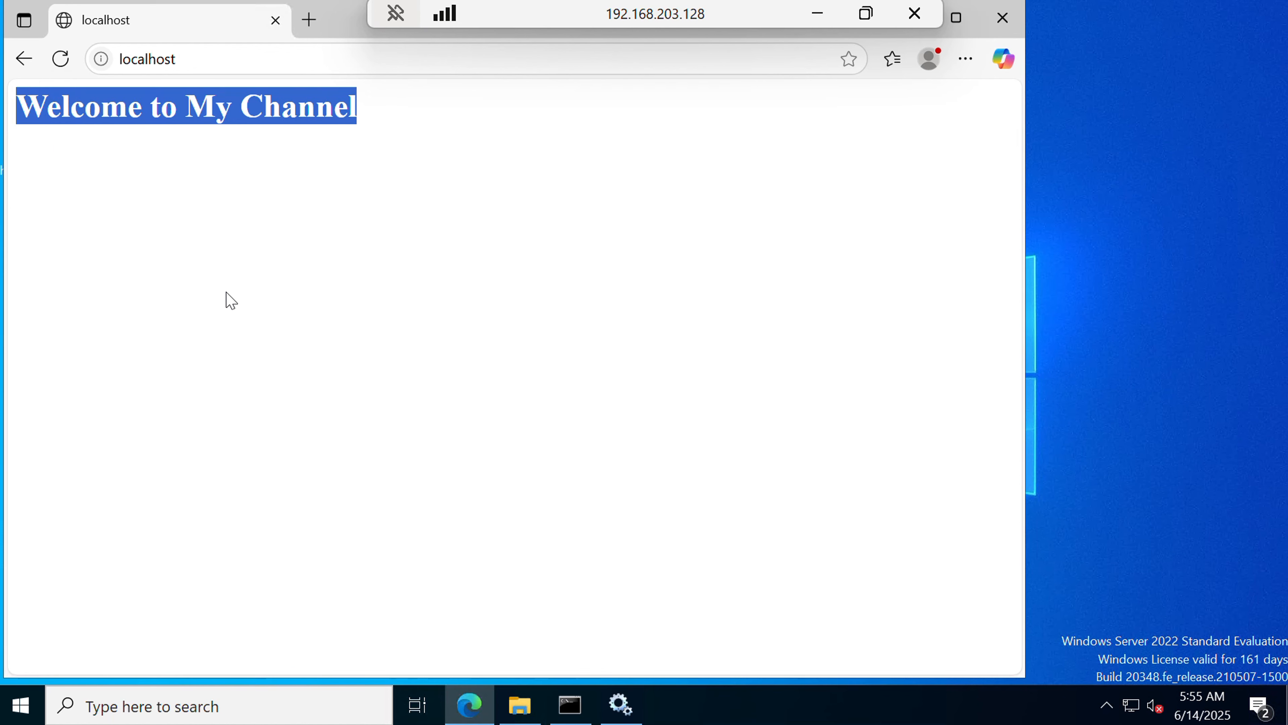
left_click(1002, 17)
Open error.log from Apache24's logs folder in maximized Notepad, examine the entries from the service restart, and close the log
left_click(530, 702)
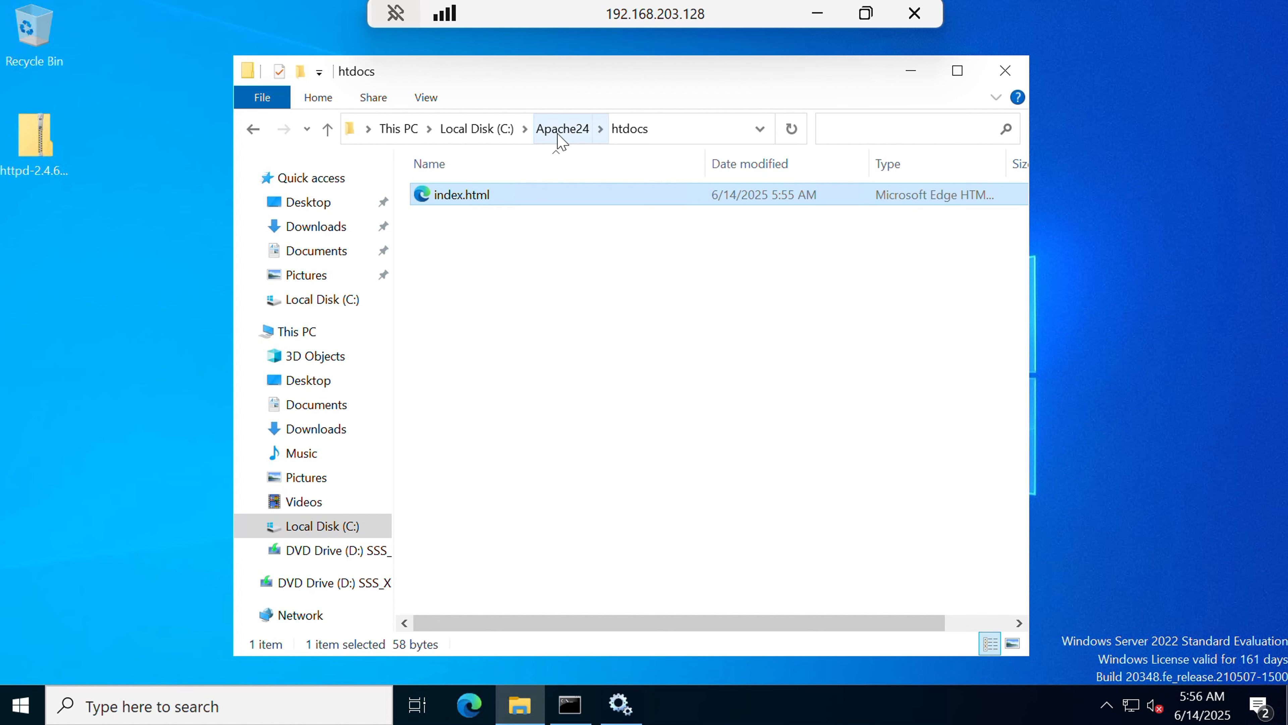
left_click(560, 131)
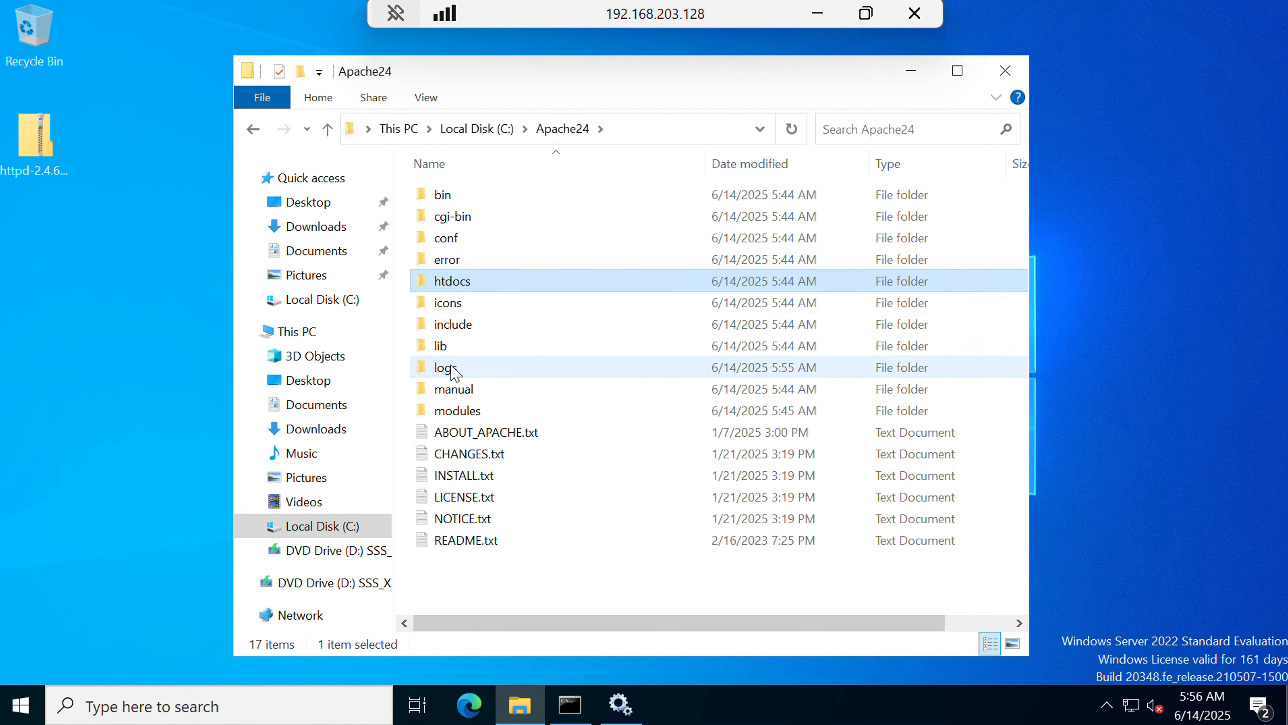
double_click(449, 369)
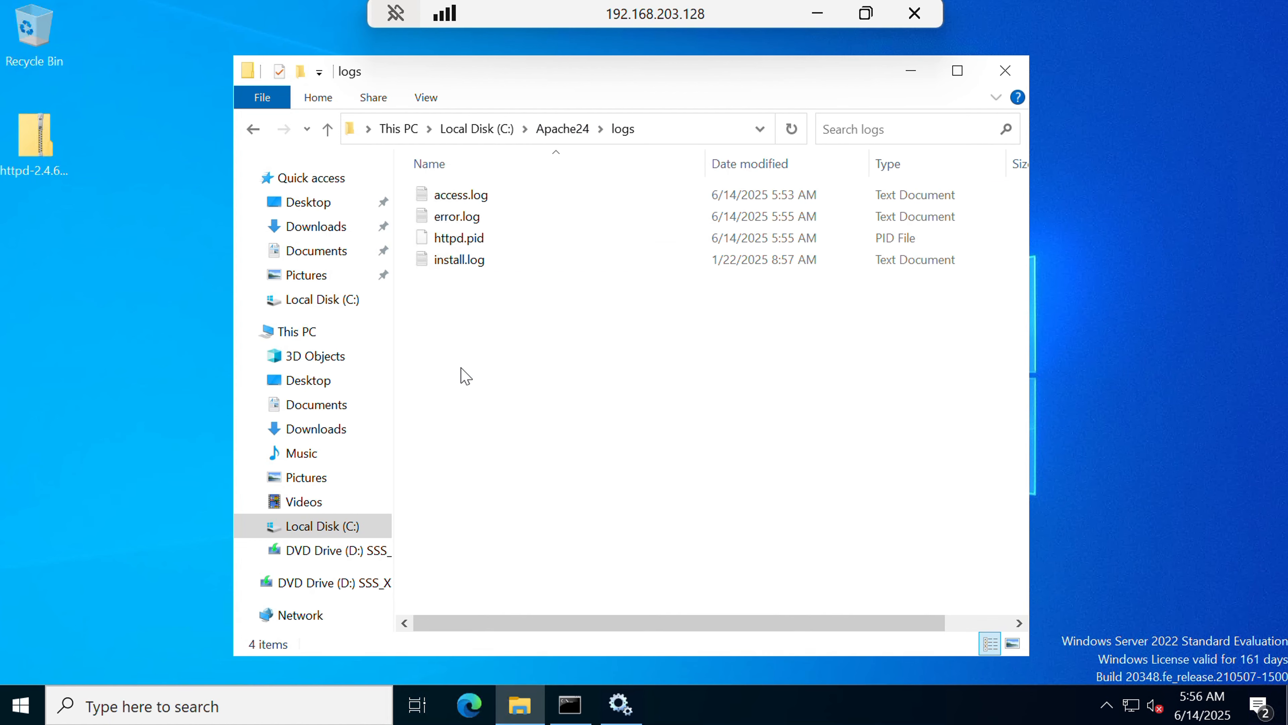
double_click(496, 220)
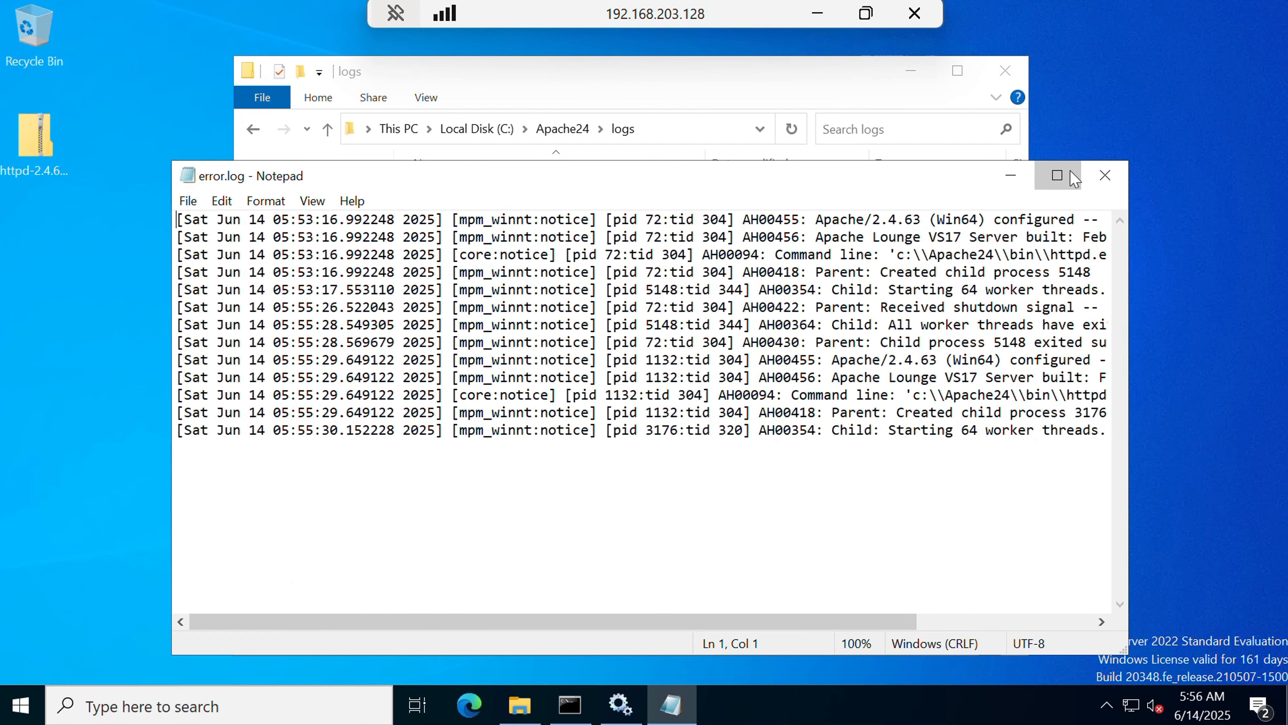
left_click(1074, 177)
left_click_drag(976, 261, 139, 137)
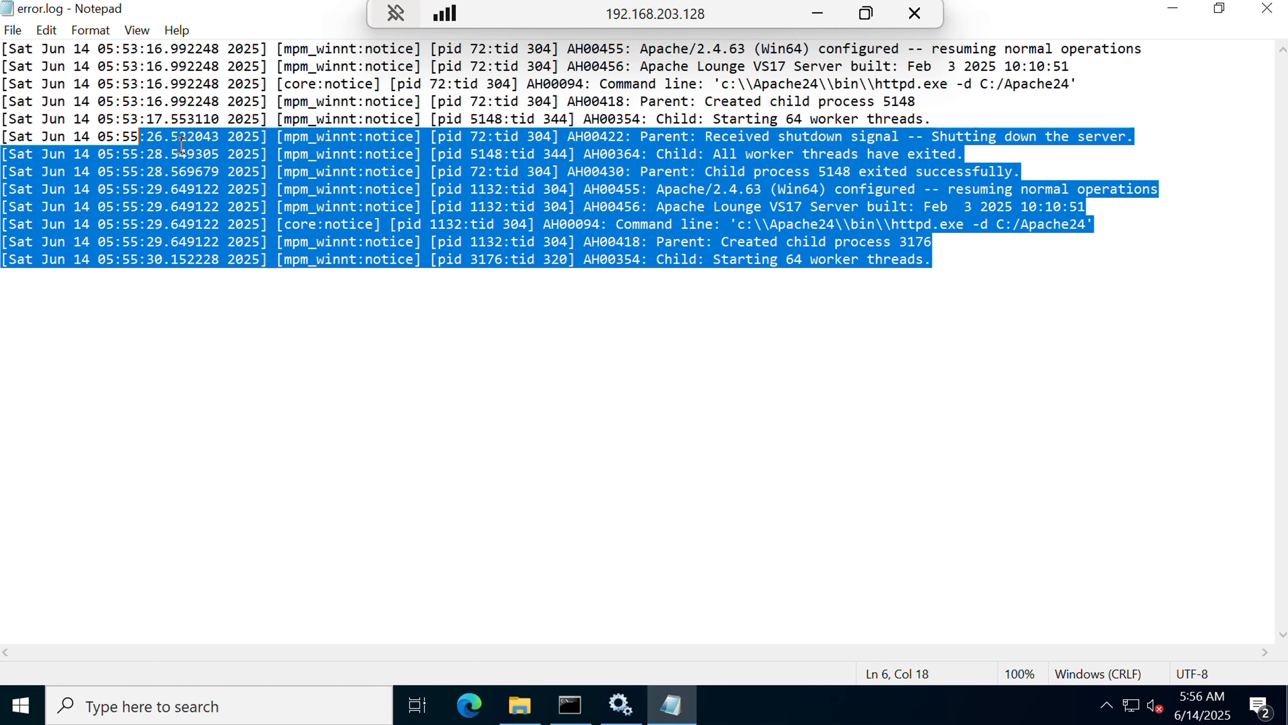
left_click(442, 364)
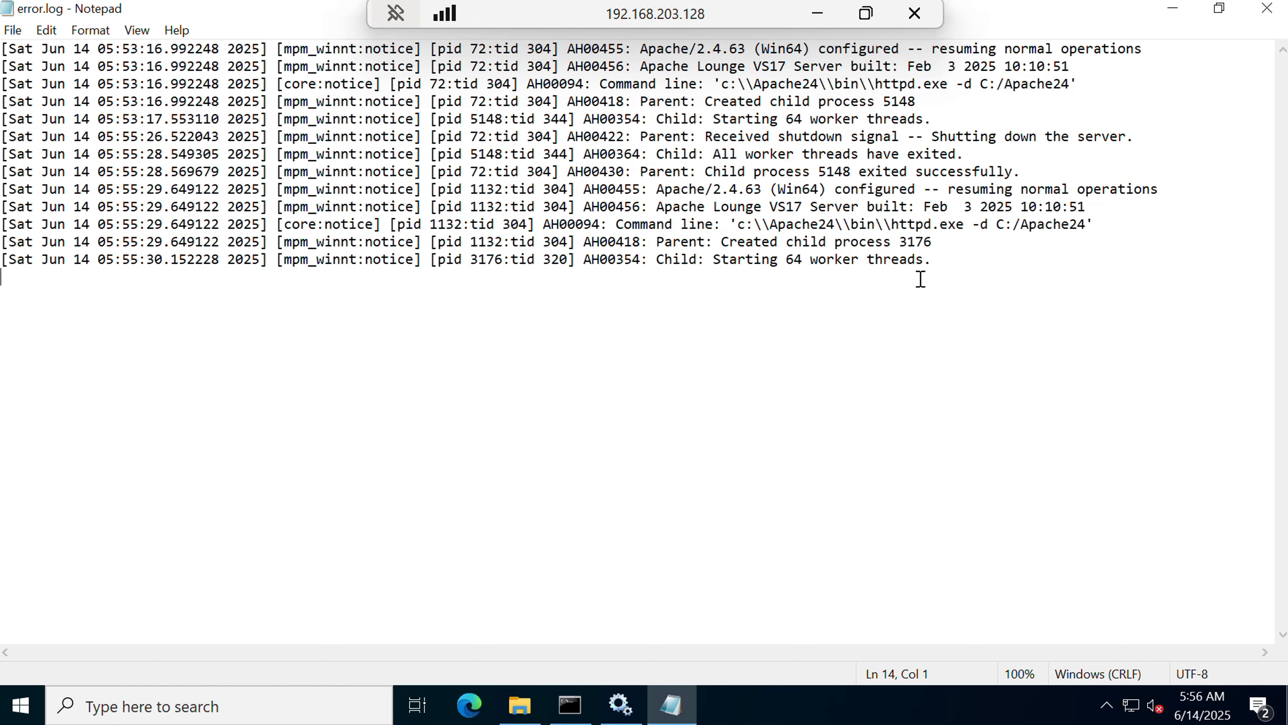
left_click(963, 268)
key("alt+F4")
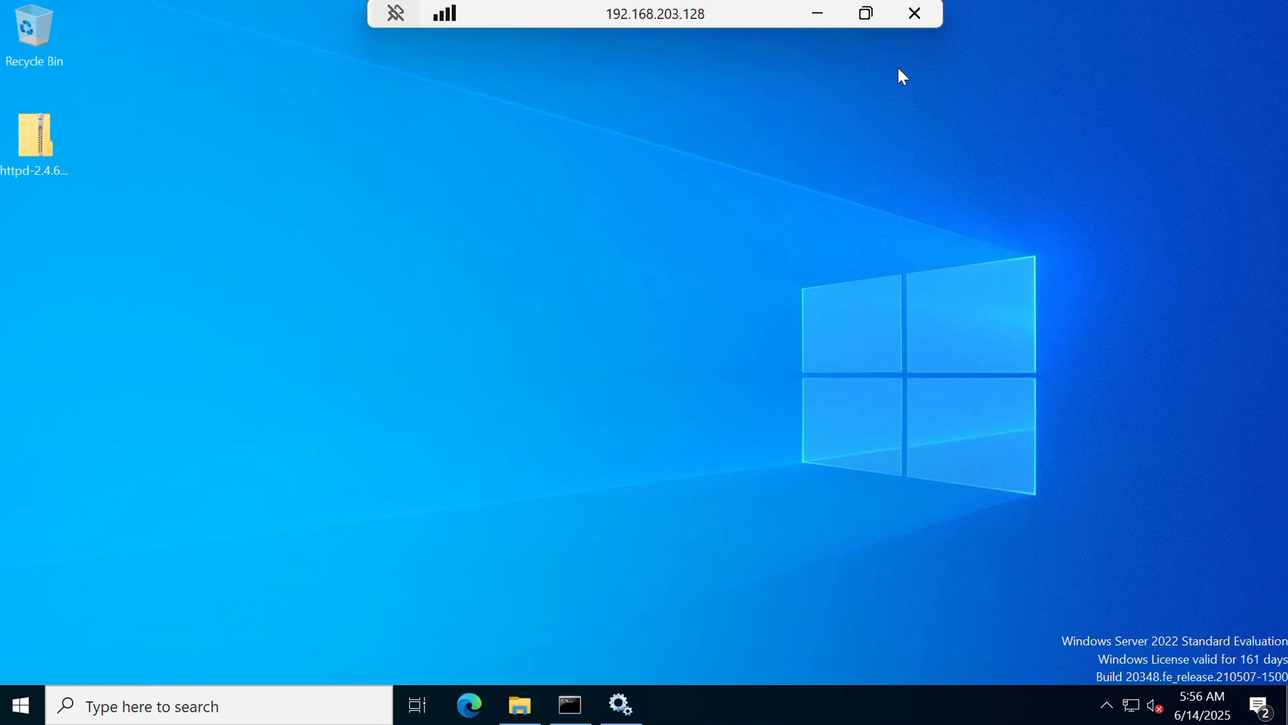